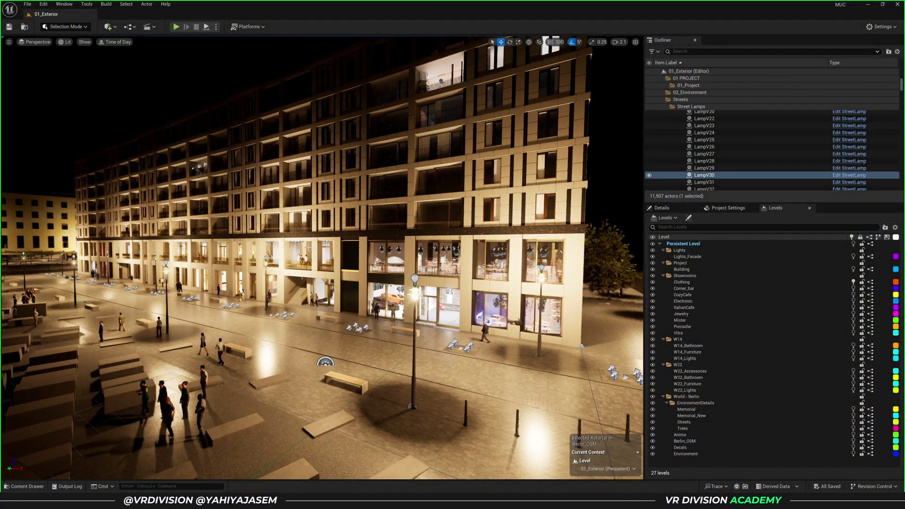
Step: Open the Light Mixer, place it beside the Outliner, and browse the scene's lights
{"action": "right_click_drag", "start_coordinate": [311, 246], "coordinate": [322, 280]}
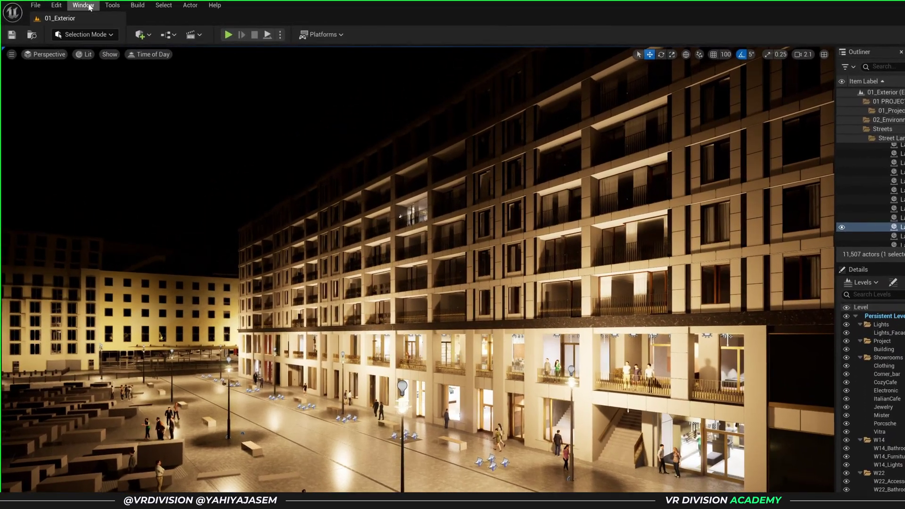
{"action": "left_click", "coordinate": [69, 5]}
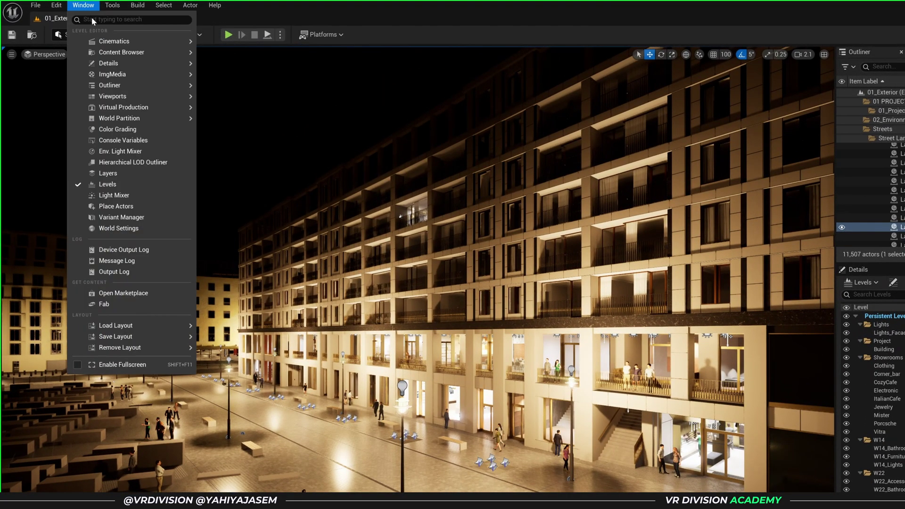
{"action": "left_click", "coordinate": [113, 196]}
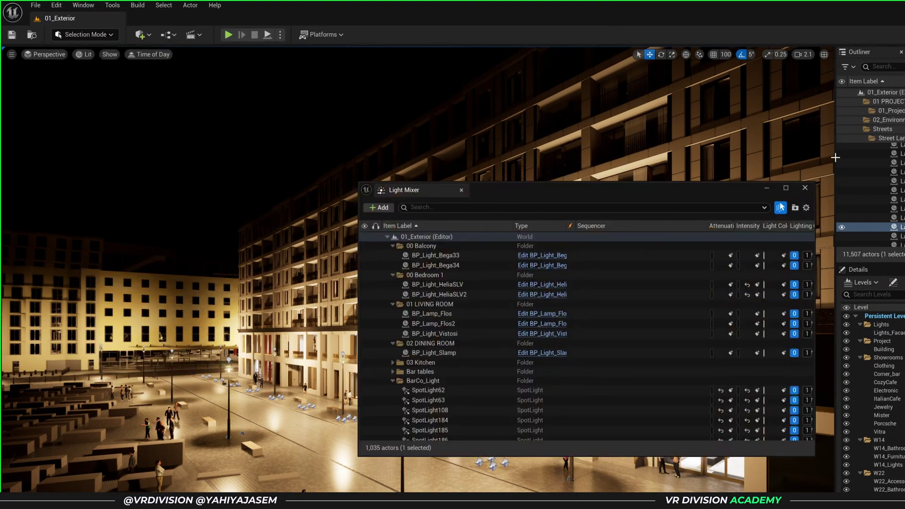
{"action": "scroll", "coordinate": [465, 425], "scroll_direction": "down", "scroll_amount": 10}
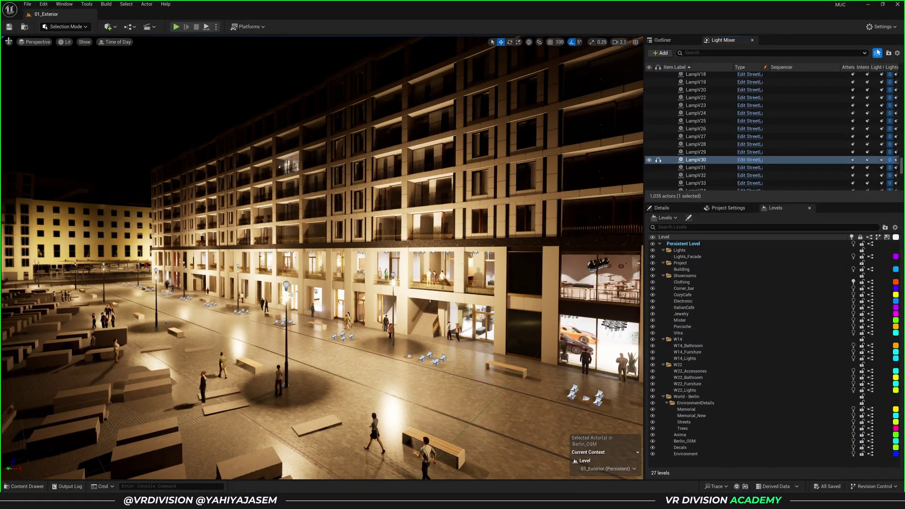
Step: Open the Project Settings and dock them next to the 01_Exterior level
{"action": "left_click", "coordinate": [8, 42]}
{"action": "left_click", "coordinate": [45, 92]}
{"action": "left_click", "coordinate": [43, 3]}
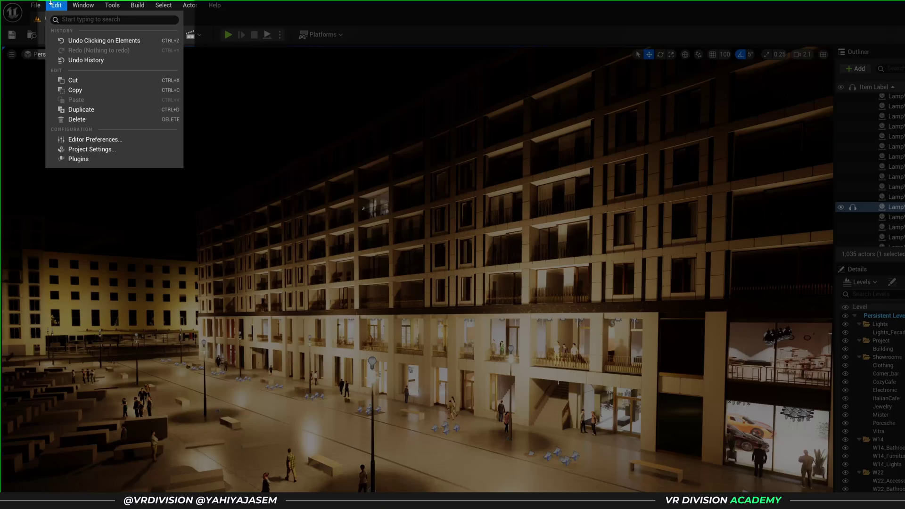
{"action": "left_click", "coordinate": [89, 150]}
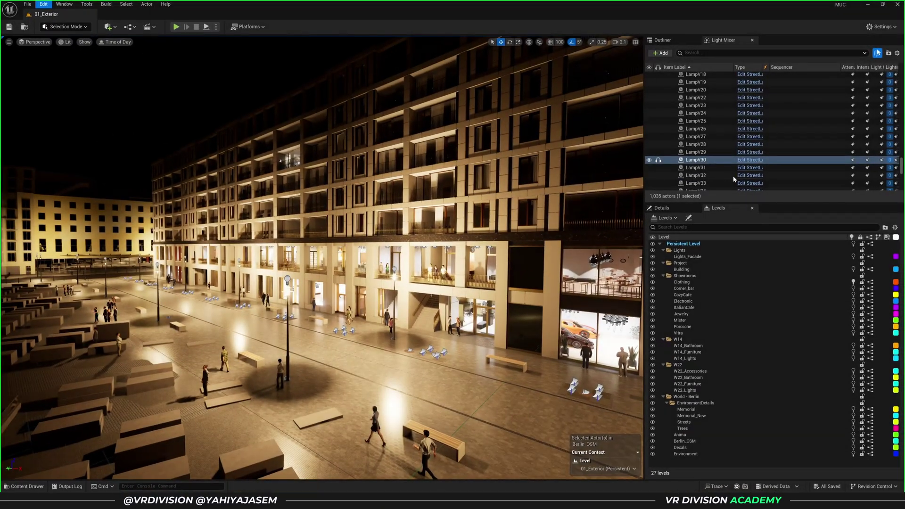
{"action": "left_click_drag", "start_coordinate": [155, 179], "coordinate": [146, 17]}
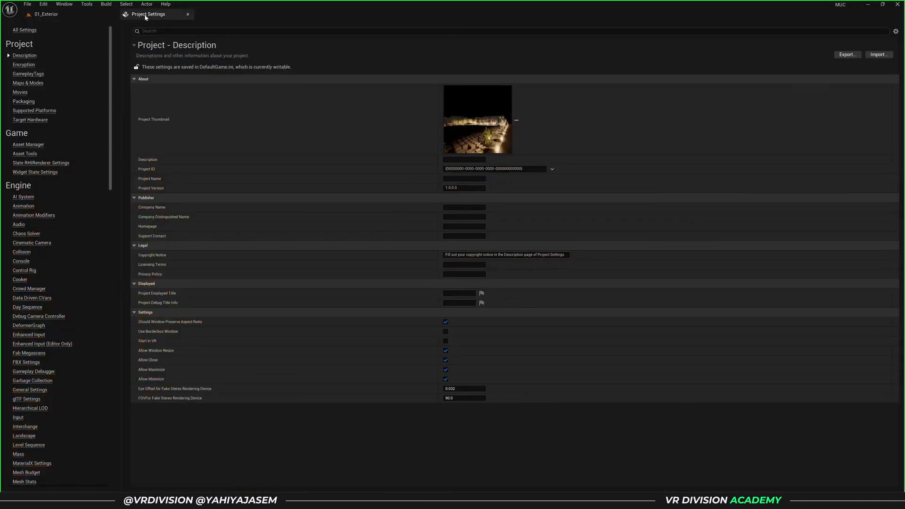
Step: Examine the engine's Rendering settings, from Virtual Textures through Lumen and Direct Lighting to the postprocessing defaults
{"action": "scroll", "coordinate": [46, 368], "scroll_direction": "down", "scroll_amount": 4}
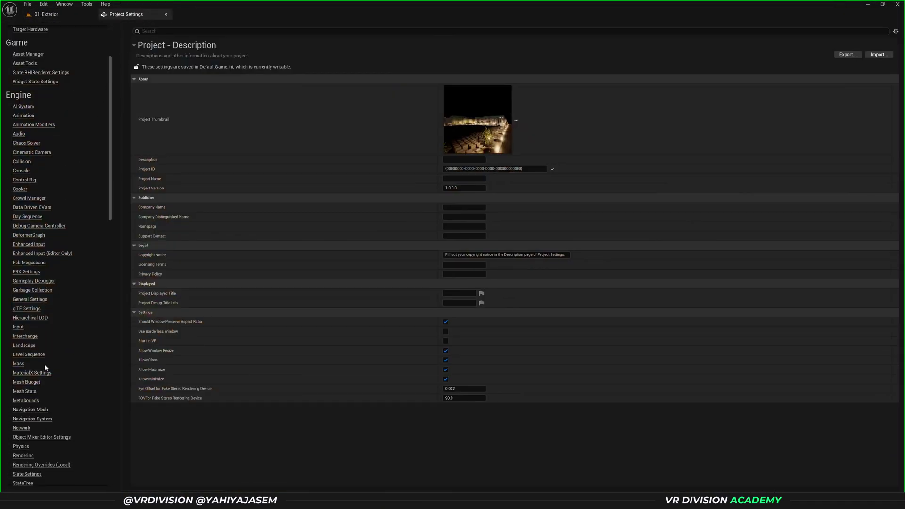
{"action": "left_click", "coordinate": [24, 456]}
{"action": "scroll", "coordinate": [297, 349], "scroll_direction": "down", "scroll_amount": 10}
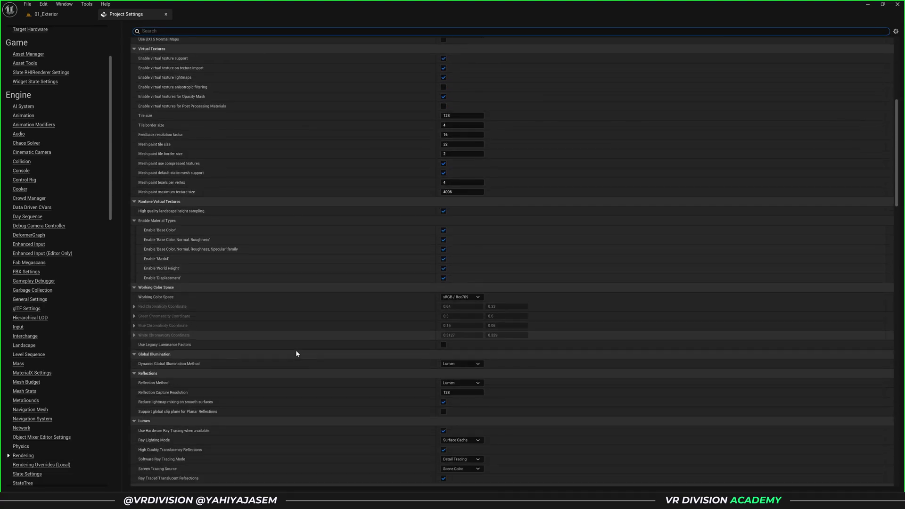
{"action": "scroll", "coordinate": [286, 346], "scroll_direction": "down", "scroll_amount": 12}
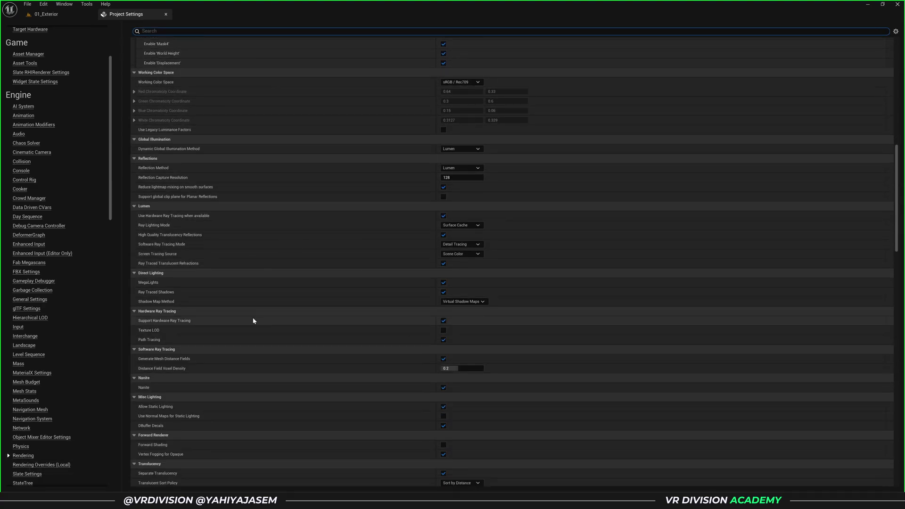
{"action": "scroll", "coordinate": [253, 318], "scroll_direction": "down", "scroll_amount": 12}
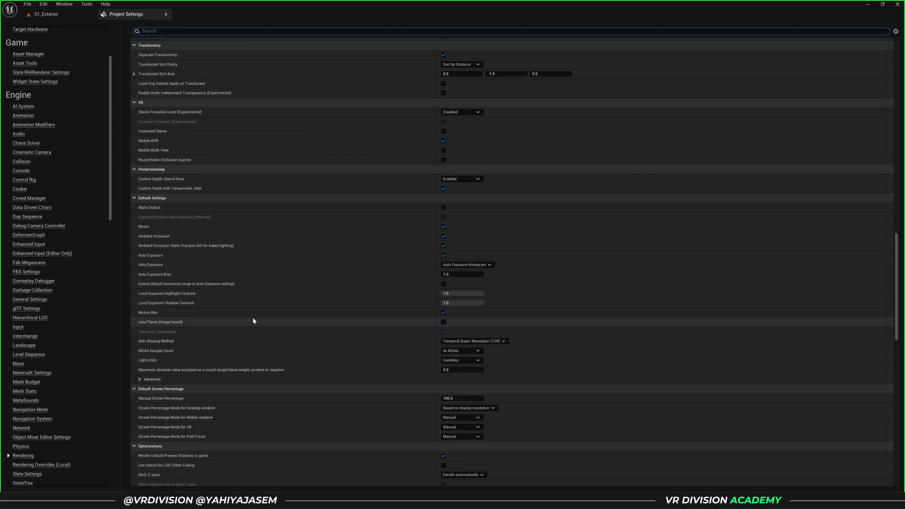
{"action": "scroll", "coordinate": [179, 188], "scroll_direction": "up", "scroll_amount": 10}
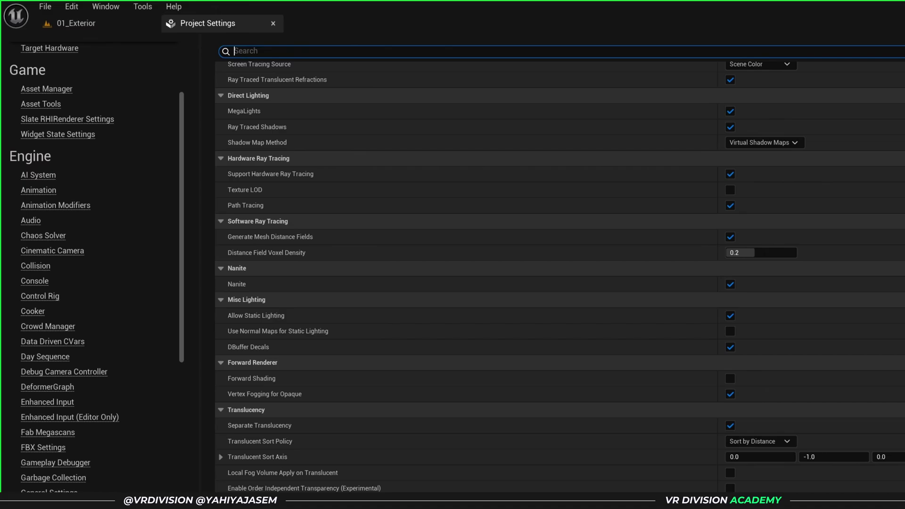
Step: Search the project settings for megalights, compare the Direct Lighting MegaLights option with the viewport, and close the settings
{"action": "type", "text": "megalights"}
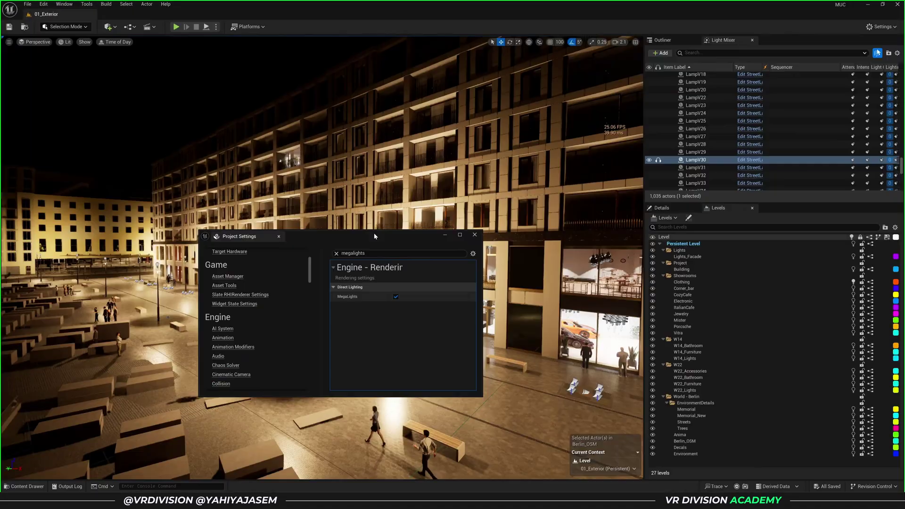
{"action": "left_click_drag", "start_coordinate": [375, 236], "coordinate": [291, 216]}
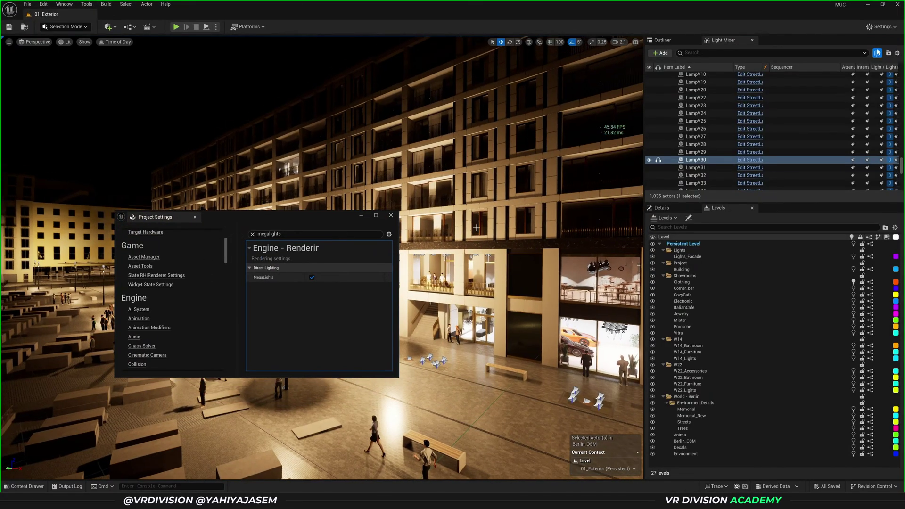
{"action": "left_click", "coordinate": [312, 278]}
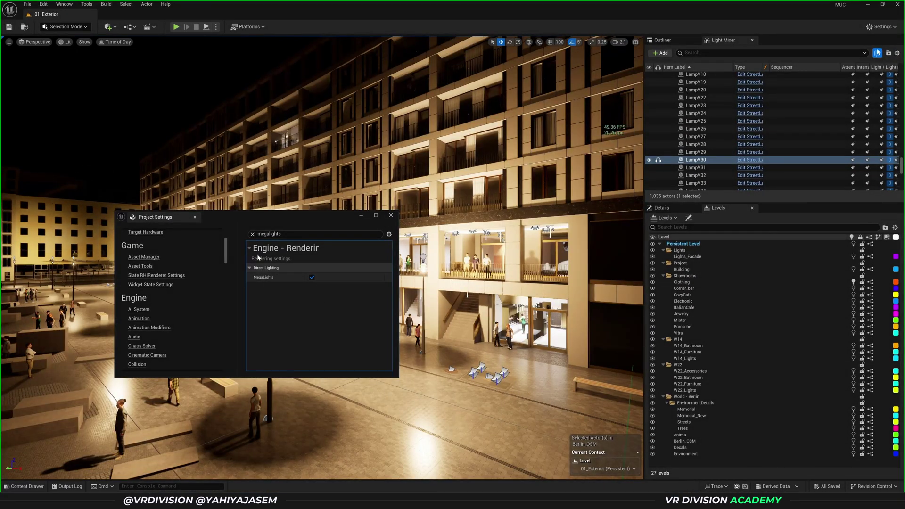
{"action": "left_click", "coordinate": [195, 217]}
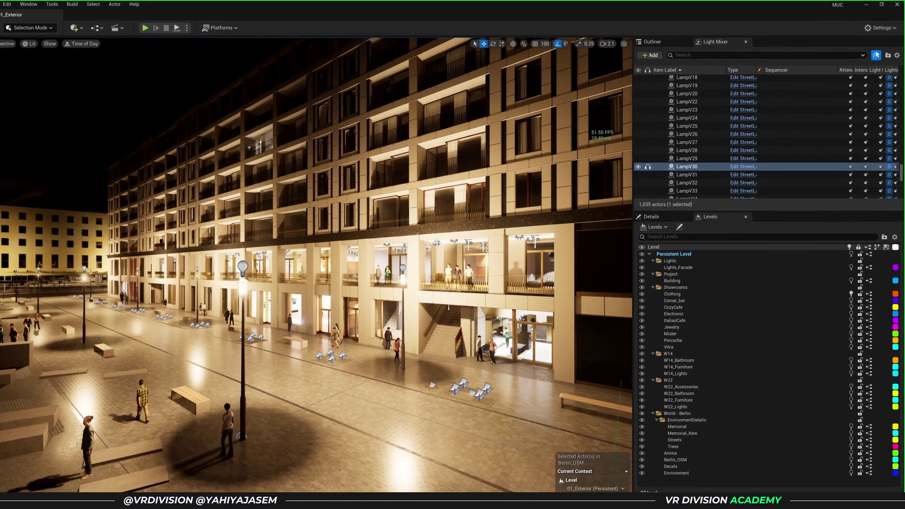
Step: Select RectLight65 on the building facade and extend the selection to all rect lights of the same class
{"action": "left_click", "coordinate": [455, 234]}
{"action": "scroll", "coordinate": [687, 164], "scroll_direction": "down", "scroll_amount": 7}
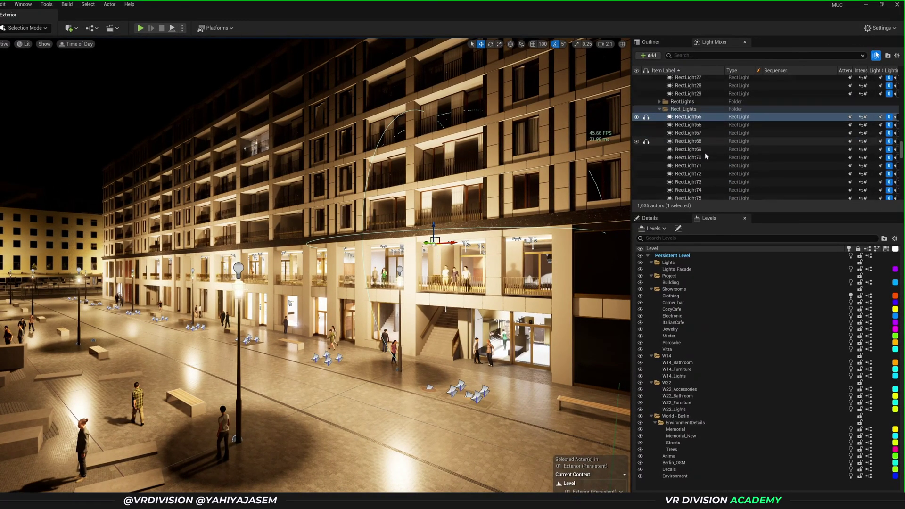
{"action": "scroll", "coordinate": [693, 151], "scroll_direction": "down", "scroll_amount": 1}
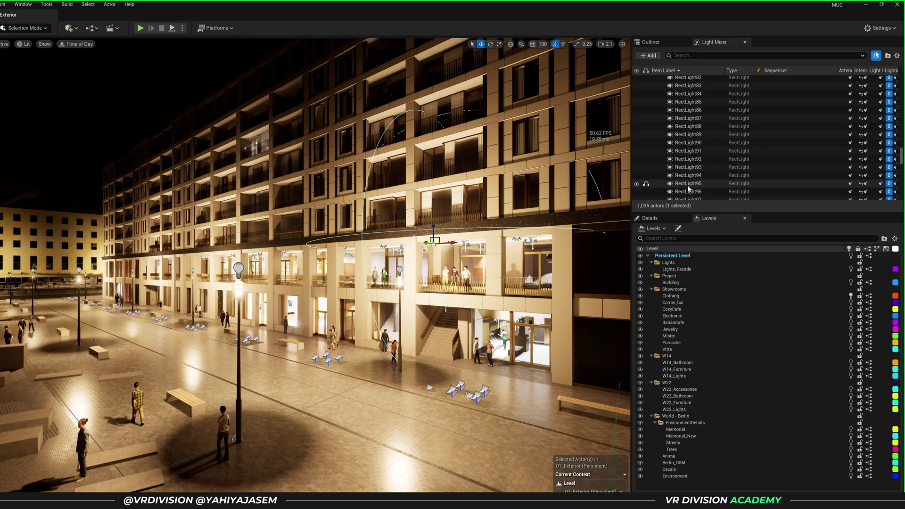
{"action": "left_click", "coordinate": [687, 185], "text": "shift"}
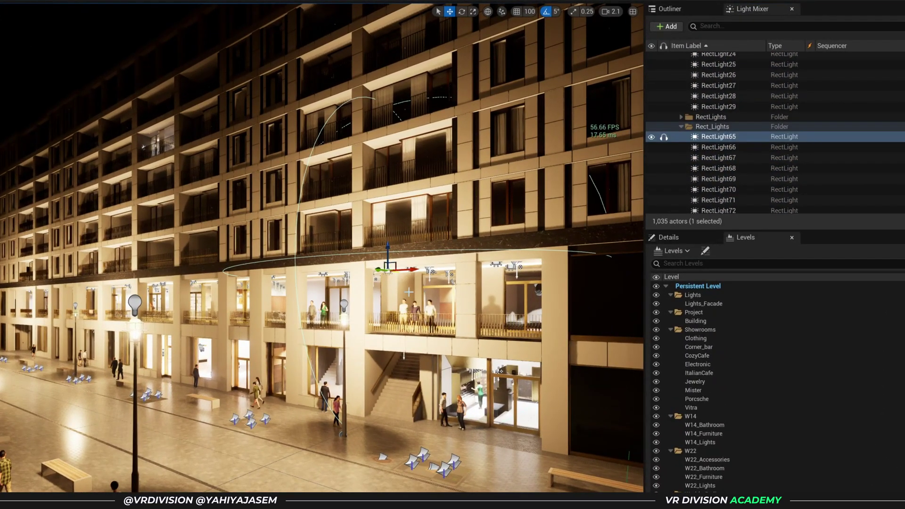
{"action": "key", "text": "ctrl+shift+a"}
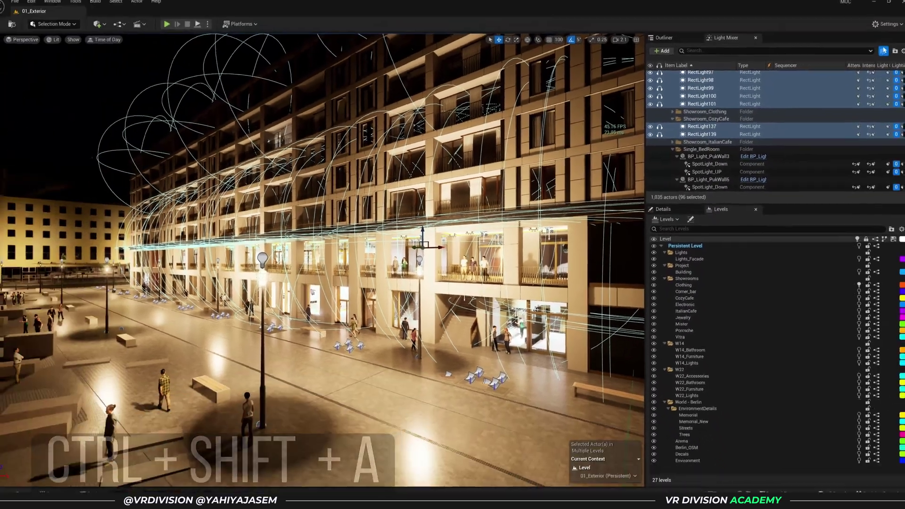
Step: Show only the selected rect lights, clear the selection, and switch the viewport to the Back view
{"action": "right_click_drag", "start_coordinate": [322, 258], "coordinate": [349, 258]}
{"action": "right_click_drag", "start_coordinate": [144, 451], "coordinate": [611, 478]}
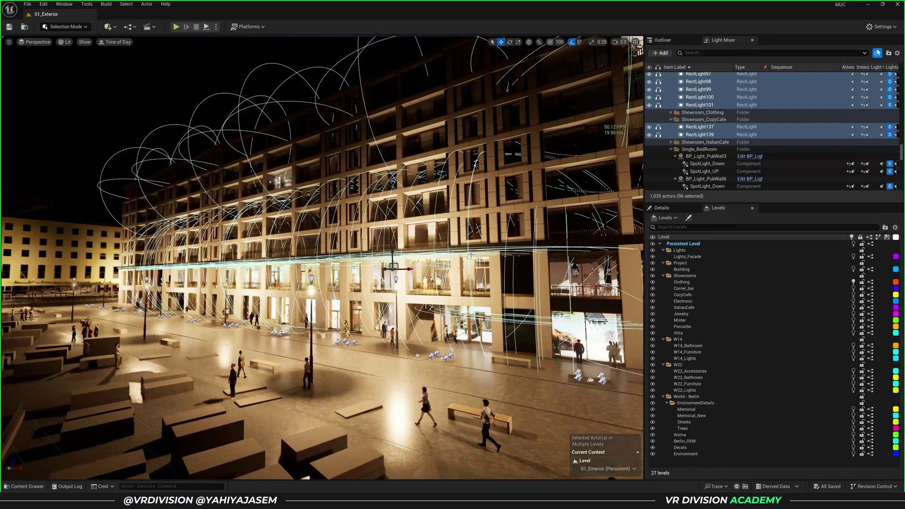
{"action": "key", "text": "shift+h"}
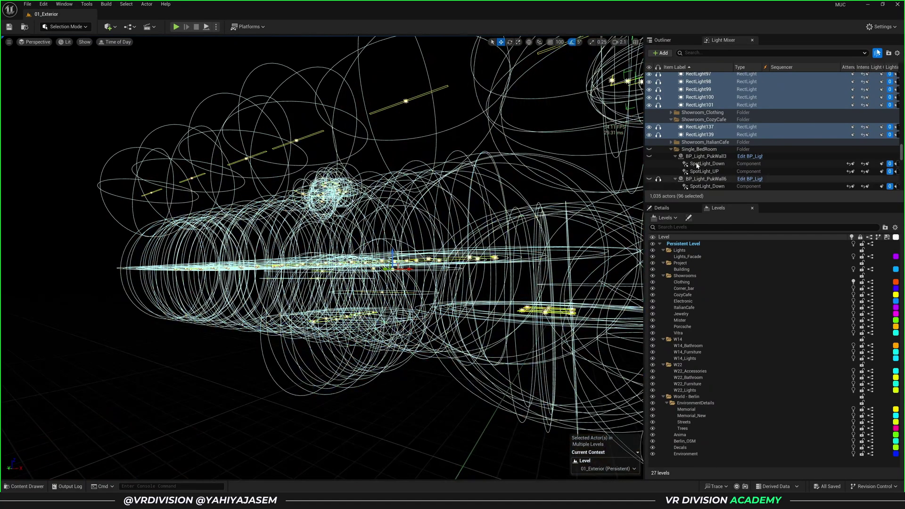
{"action": "left_click", "coordinate": [706, 134]}
{"action": "key", "text": "alt+shift+h"}
Step: Box-select the cluster of rect lights in the building's upper part and duplicate them downward
{"action": "scroll", "coordinate": [463, 189], "scroll_direction": "up", "scroll_amount": 6}
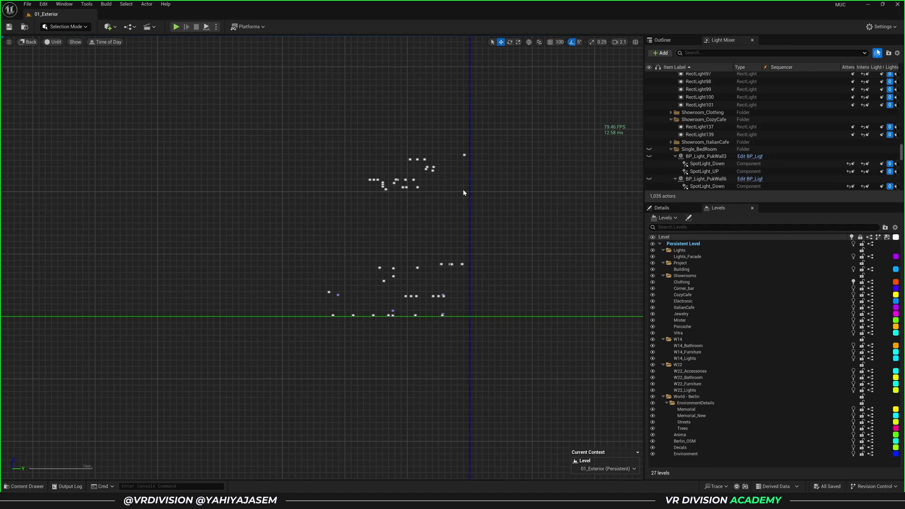
{"action": "left_click_drag", "start_coordinate": [285, 164], "coordinate": [415, 199]}
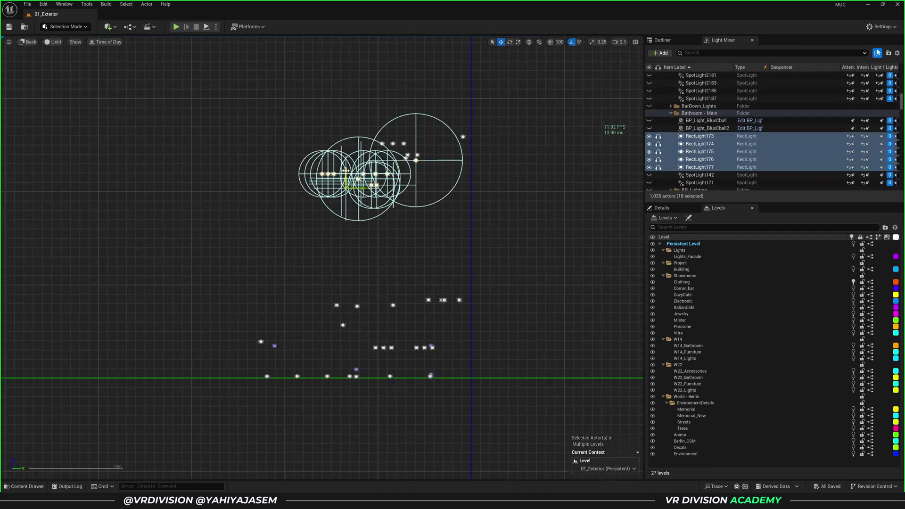
{"action": "scroll", "coordinate": [345, 172], "scroll_direction": "up", "scroll_amount": 3}
{"action": "left_click_drag", "start_coordinate": [346, 191], "coordinate": [332, 274], "text": "alt"}
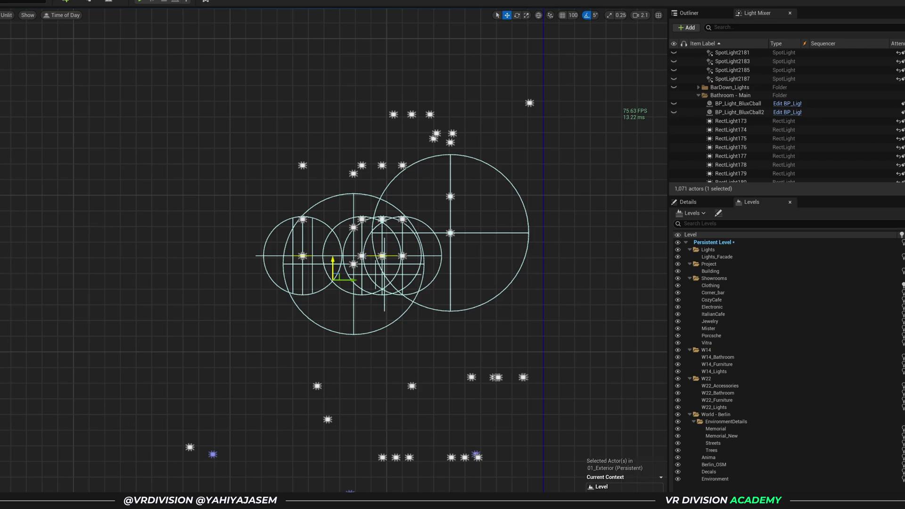
Step: Undo the light duplicates, restore the 18-light selection, and duplicate those lights downward once more
{"action": "key", "text": "ctrl+z"}
{"action": "key", "text": "ctrl+z"}
{"action": "key", "text": "ctrl+z"}
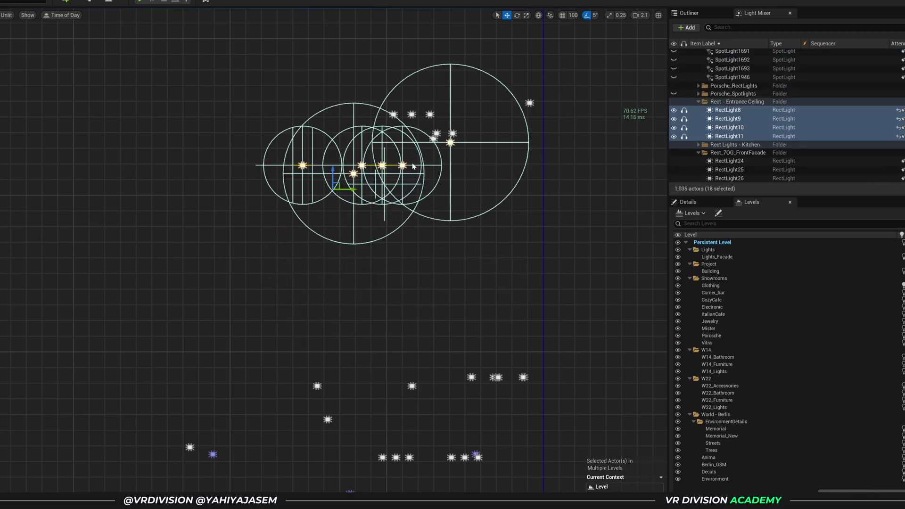
{"action": "key", "text": "ctrl+z"}
{"action": "key", "text": "ctrl+y"}
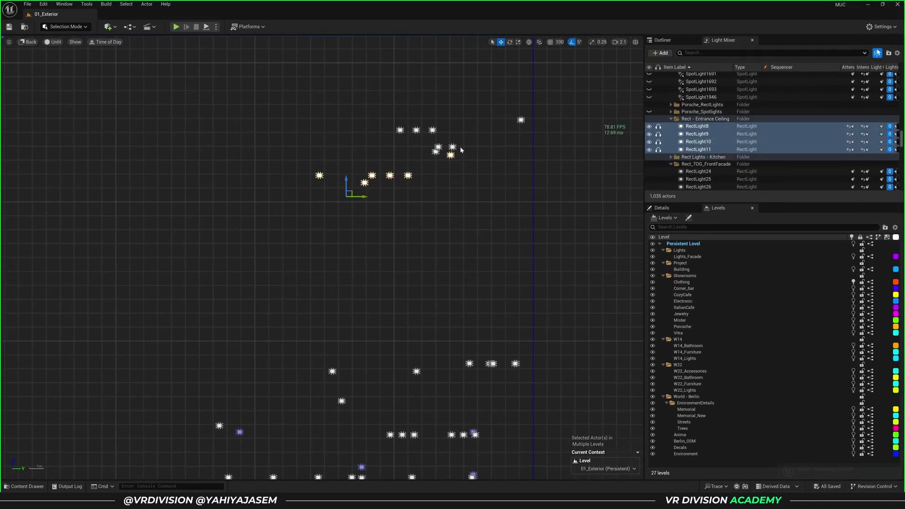
{"action": "key", "text": "ctrl+z"}
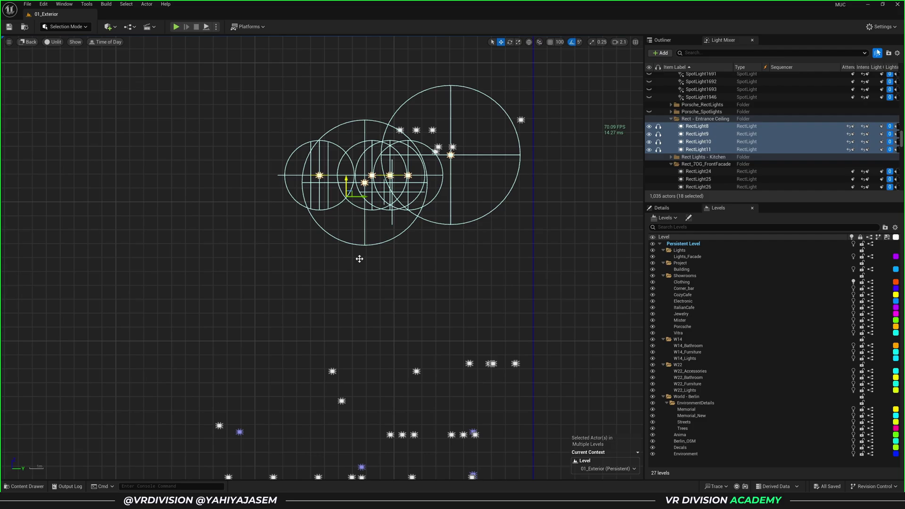
{"action": "key", "text": "ctrl+y"}
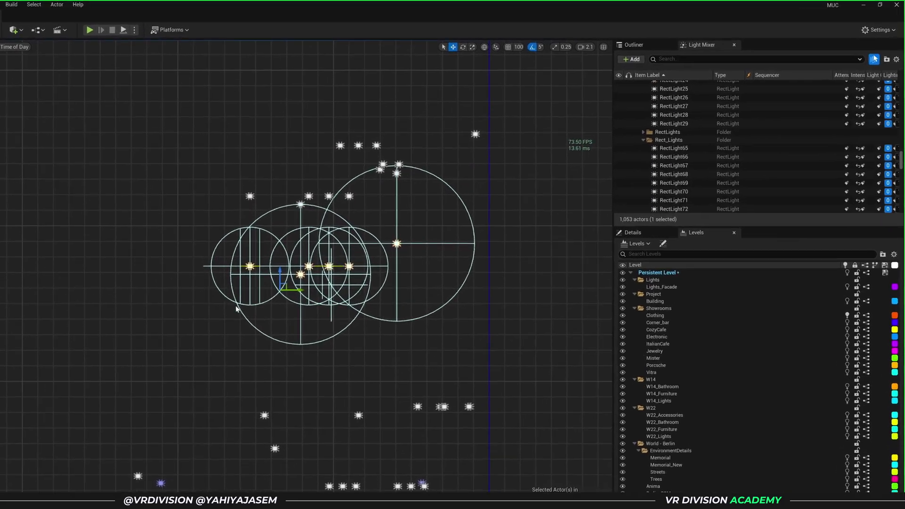
Step: Move the selected duplicate lights, including RectLight30, into a new folder
{"action": "left_click", "coordinate": [368, 258], "text": "ctrl"}
{"action": "left_click", "coordinate": [367, 258], "text": "ctrl"}
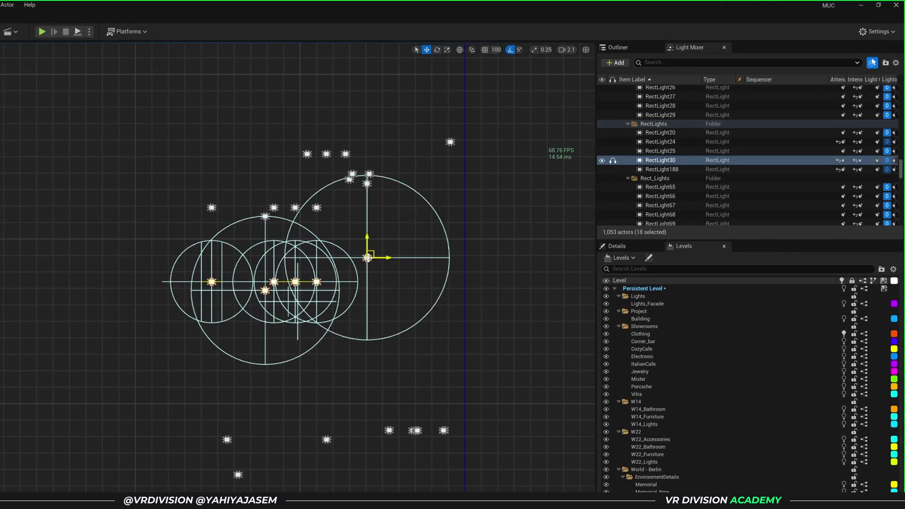
{"action": "right_click", "coordinate": [655, 161]}
{"action": "mouse_move", "coordinate": [713, 442]}
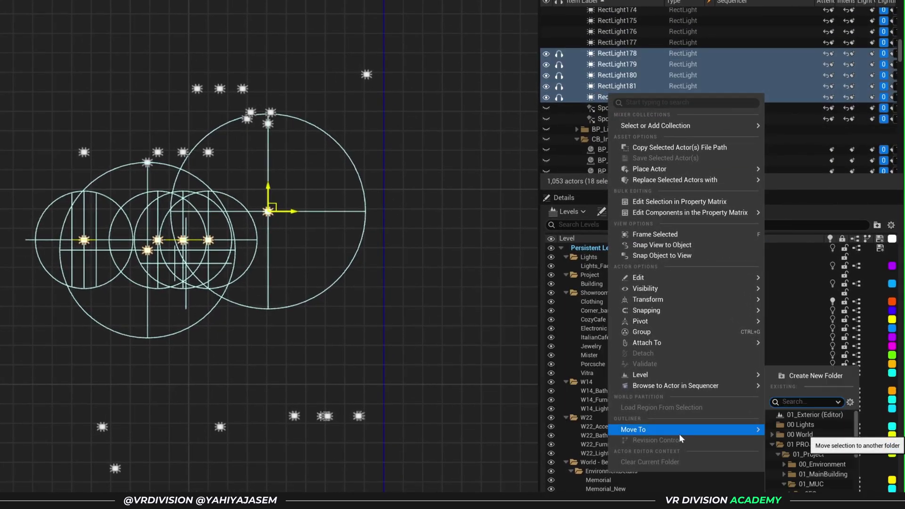
{"action": "left_click", "coordinate": [800, 376]}
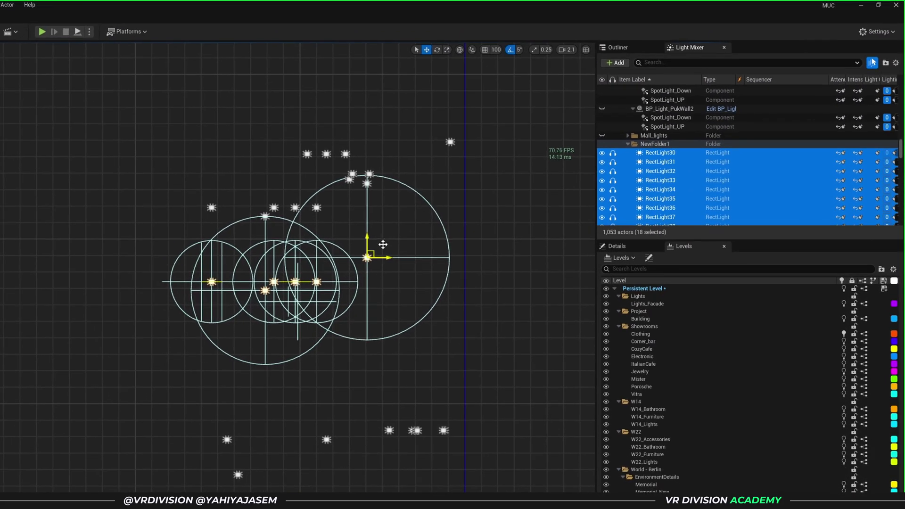
{"action": "scroll", "coordinate": [648, 170], "scroll_direction": "down", "scroll_amount": 5}
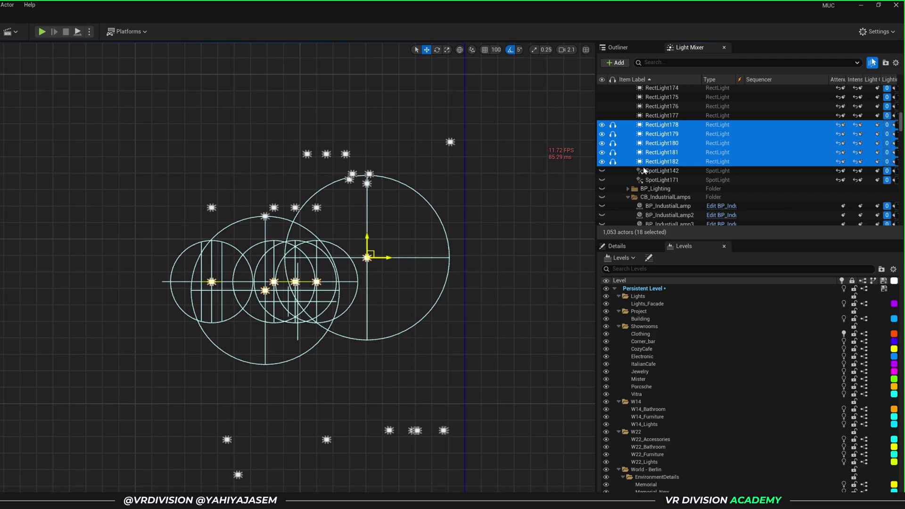
Step: Undo the move to the new folder and the light duplication
{"action": "key", "text": "ctrl+z"}
{"action": "key", "text": "ctrl+z"}
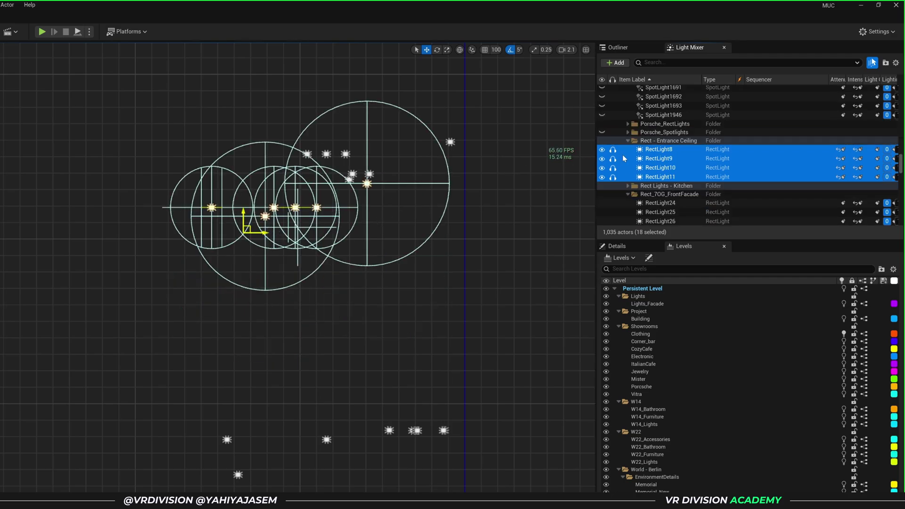
Step: Clear the light selection and bring up the Outliner
{"action": "left_click", "coordinate": [662, 141]}
{"action": "left_click", "coordinate": [637, 47]}
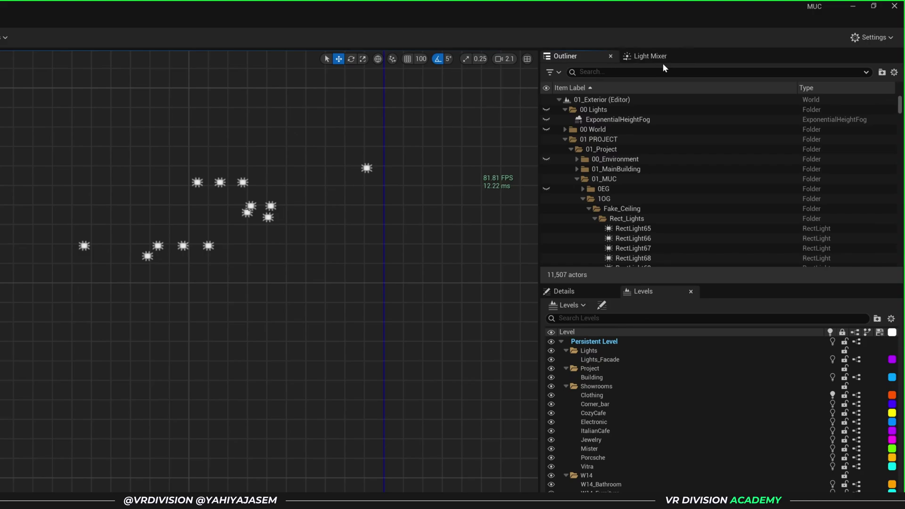
Step: Create a folder named "newfolder hello" in the Outliner and make it the current folder
{"action": "right_click", "coordinate": [579, 99]}
{"action": "left_click", "coordinate": [613, 118]}
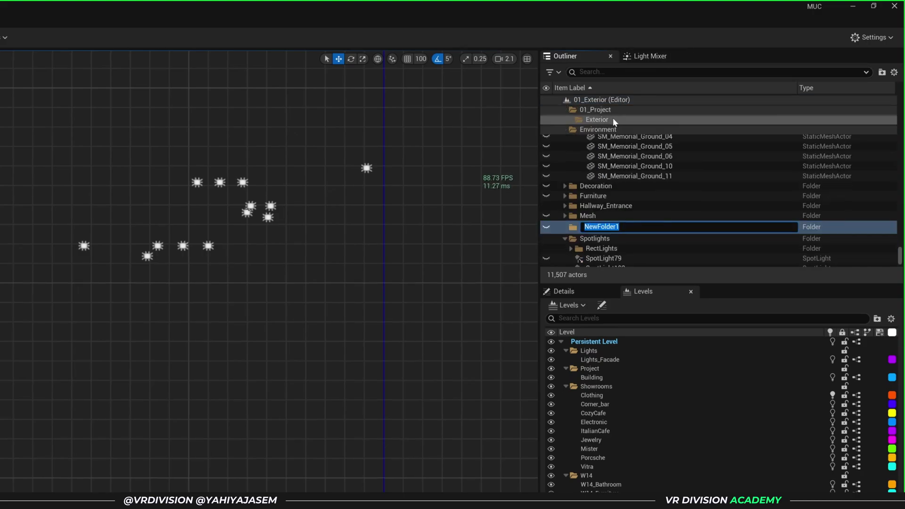
{"action": "type", "text": "newfolder hello"}
{"action": "key", "text": "Return"}
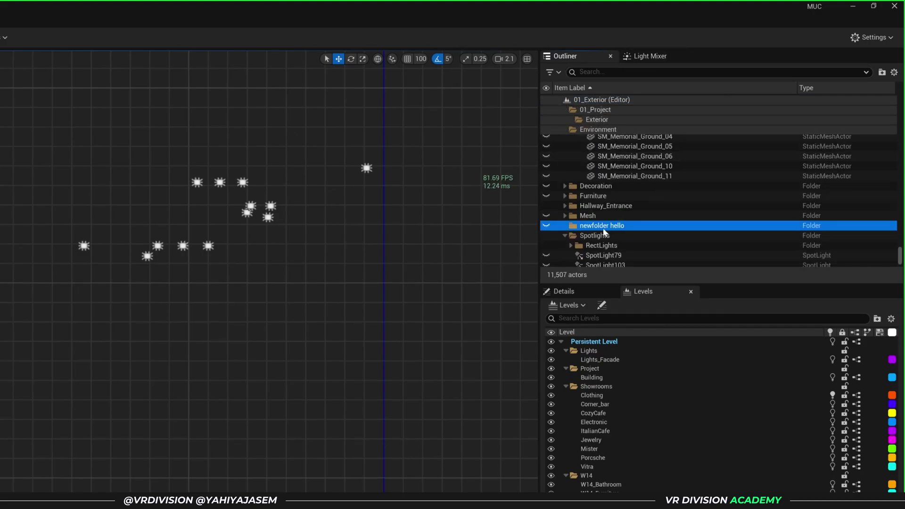
{"action": "right_click", "coordinate": [602, 227]}
{"action": "mouse_move", "coordinate": [660, 338]}
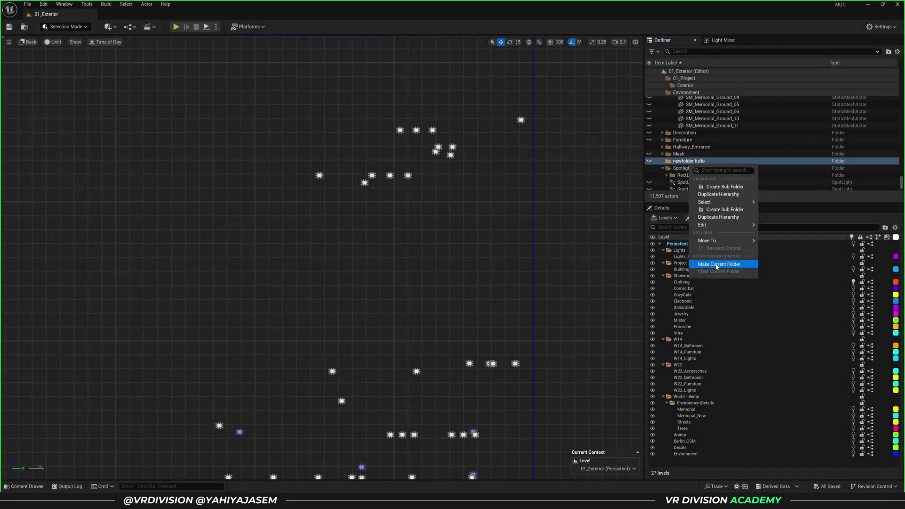
{"action": "left_click", "coordinate": [641, 373]}
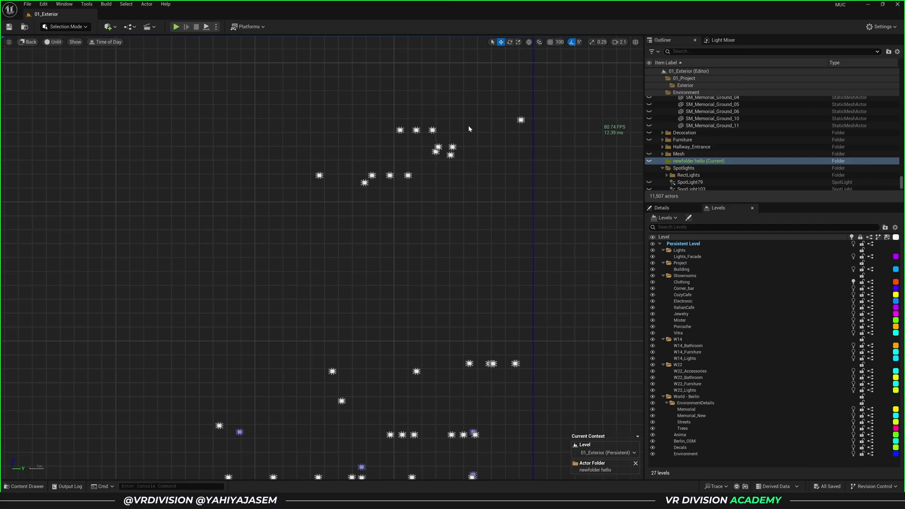
Step: Try to duplicate the upper group of lights straight downward in the back view
{"action": "left_click_drag", "start_coordinate": [545, 93], "coordinate": [279, 217]}
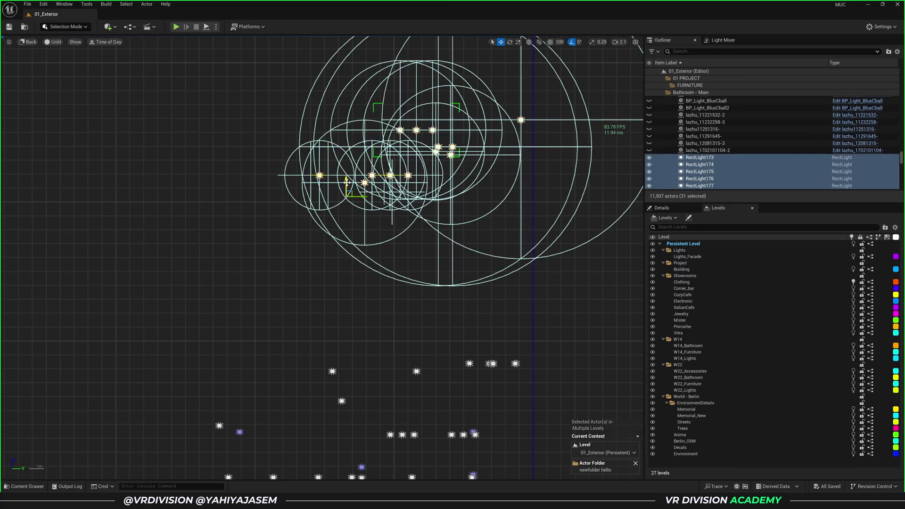
{"action": "left_click_drag", "start_coordinate": [344, 200], "coordinate": [345, 277], "text": "alt"}
{"action": "scroll", "coordinate": [722, 126], "scroll_direction": "up", "scroll_amount": 3}
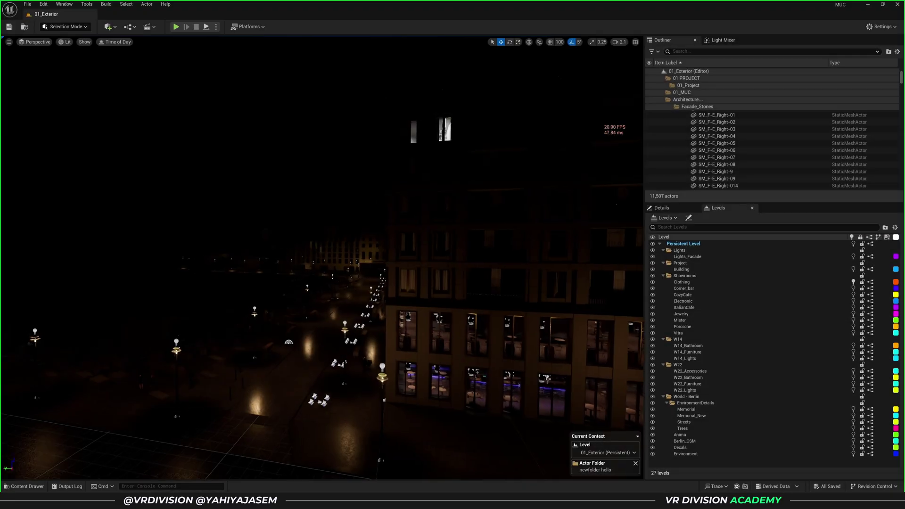
Step: Locate the living-room lights' Spotlights folder, select all its descendants, and frame them in the viewport
{"action": "right_click_drag", "start_coordinate": [322, 258], "coordinate": [438, 183]}
{"action": "scroll", "coordinate": [322, 258], "scroll_direction": "down", "scroll_amount": 3}
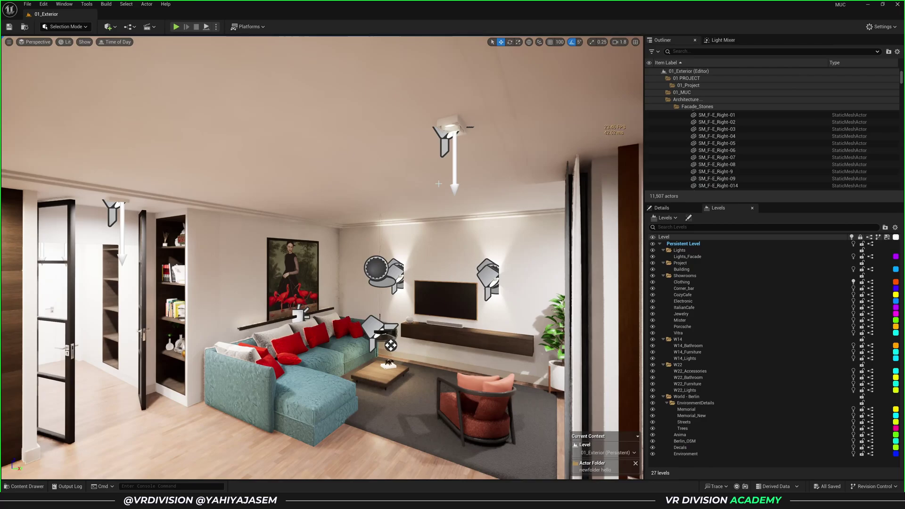
{"action": "left_click", "coordinate": [488, 276]}
{"action": "left_click", "coordinate": [696, 80]}
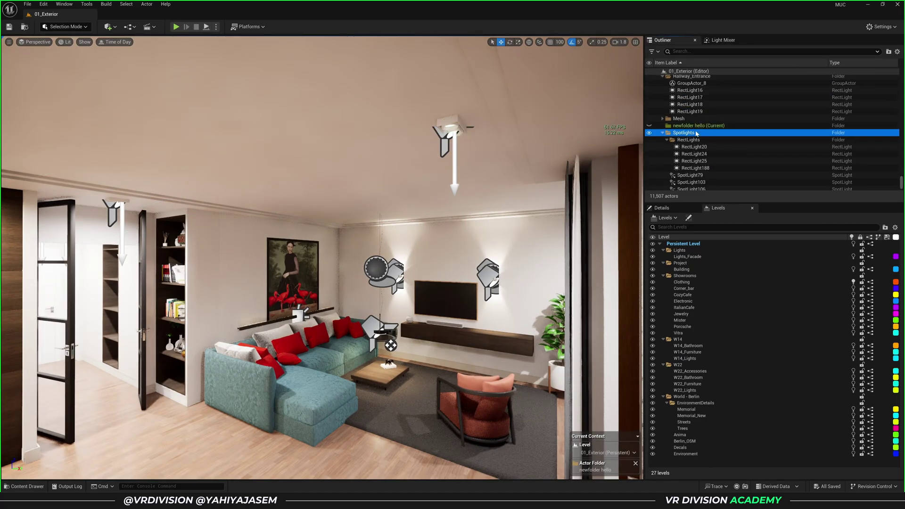
{"action": "right_click", "coordinate": [674, 136]}
{"action": "mouse_move", "coordinate": [719, 173]}
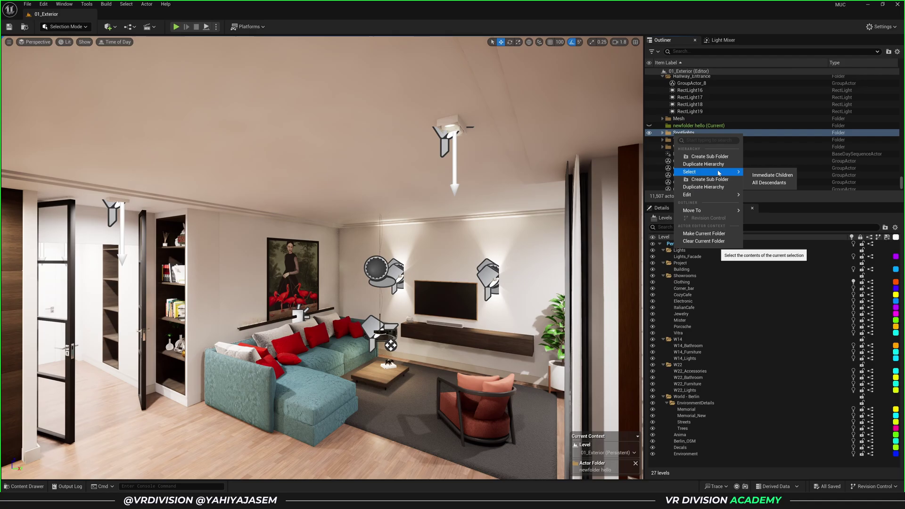
{"action": "left_click", "coordinate": [779, 187]}
{"action": "key", "text": "f"}
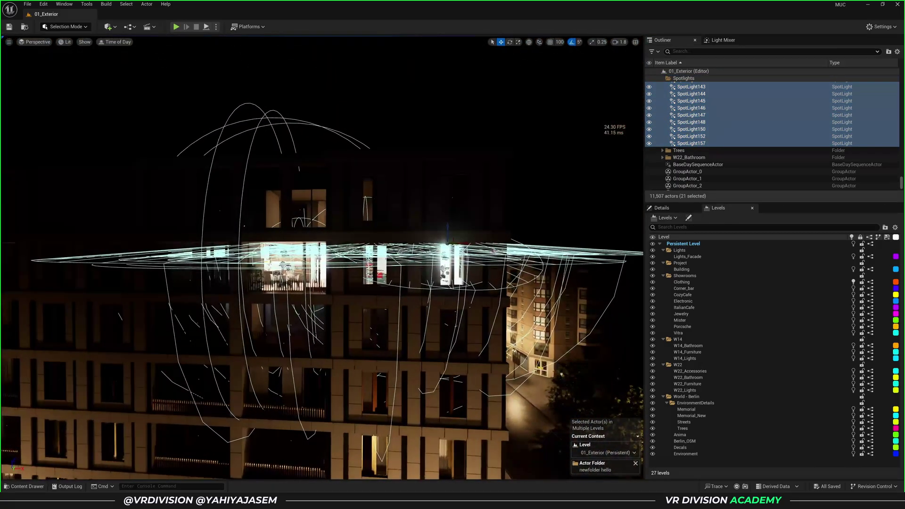
Step: Add the sixth-floor ceiling SM_6OG_Ceiling_10 to the light selection and show only the selected actors
{"action": "key", "text": "alt+shift+h"}
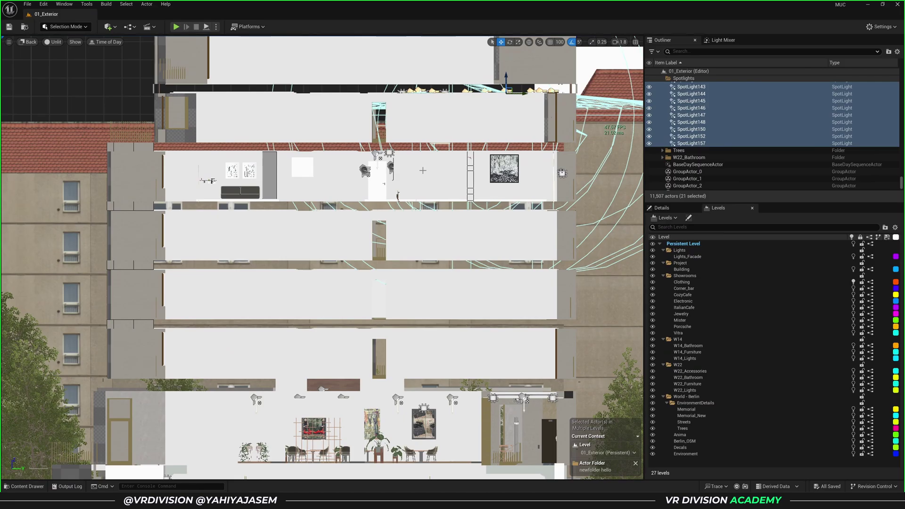
{"action": "scroll", "coordinate": [423, 171], "scroll_direction": "down", "scroll_amount": 3}
{"action": "key", "text": "alt+g"}
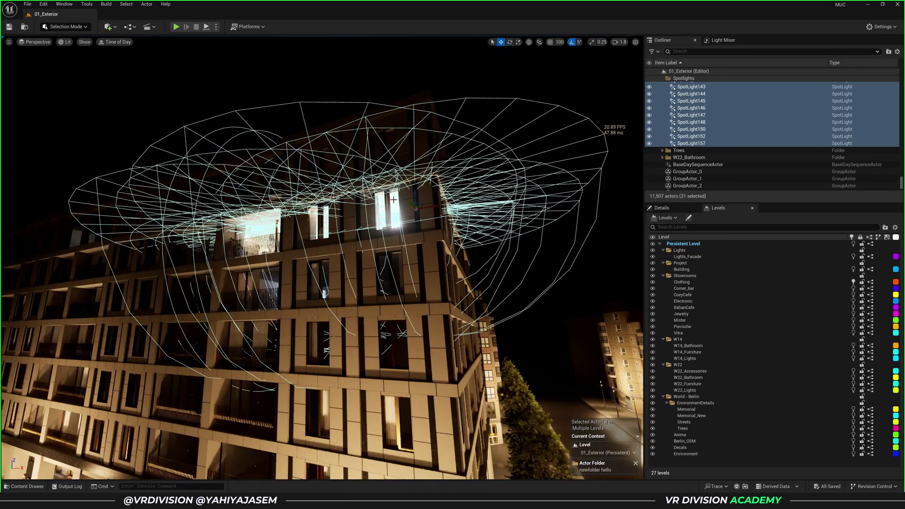
{"action": "left_click", "coordinate": [394, 200], "text": "ctrl"}
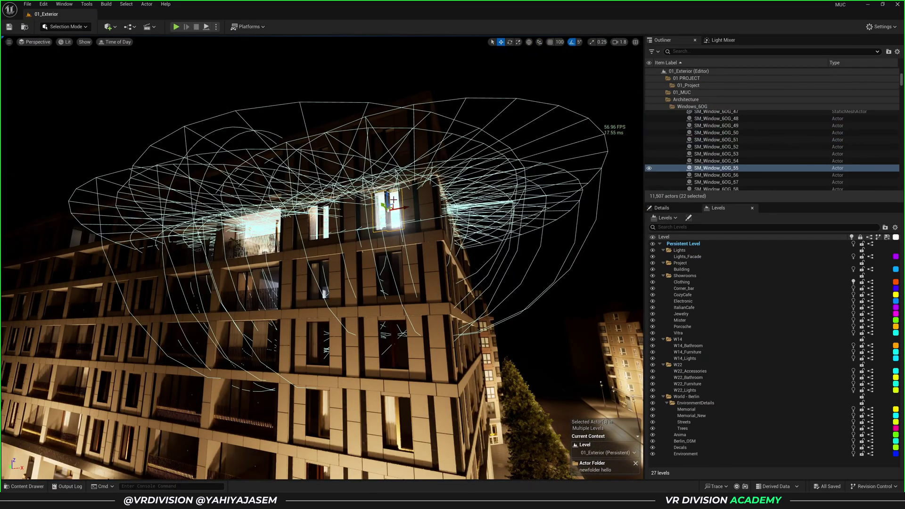
{"action": "key", "text": "w"}
{"action": "mouse_move", "coordinate": [394, 200]}
{"action": "right_mouse_down"}
{"action": "mouse_move", "coordinate": [412, 220]}
{"action": "mouse_move", "coordinate": [405, 204]}
{"action": "right_mouse_up"}
{"action": "key", "text": "ctrl+z"}
{"action": "left_click", "coordinate": [525, 209], "text": "ctrl"}
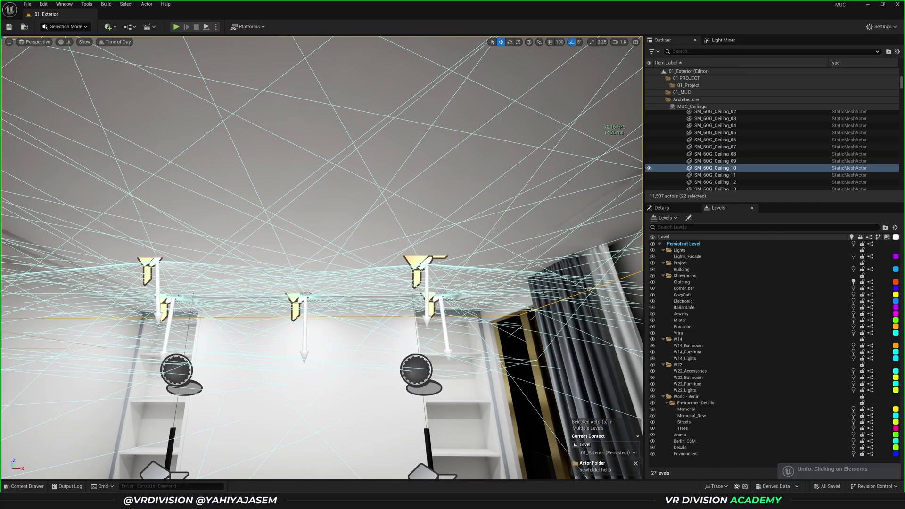
{"action": "key", "text": "h"}
Step: Look up the shortcuts for showing and hiding selected actors in the visibility options and by searching Editor Preferences for "hide"
{"action": "right_click", "coordinate": [477, 219]}
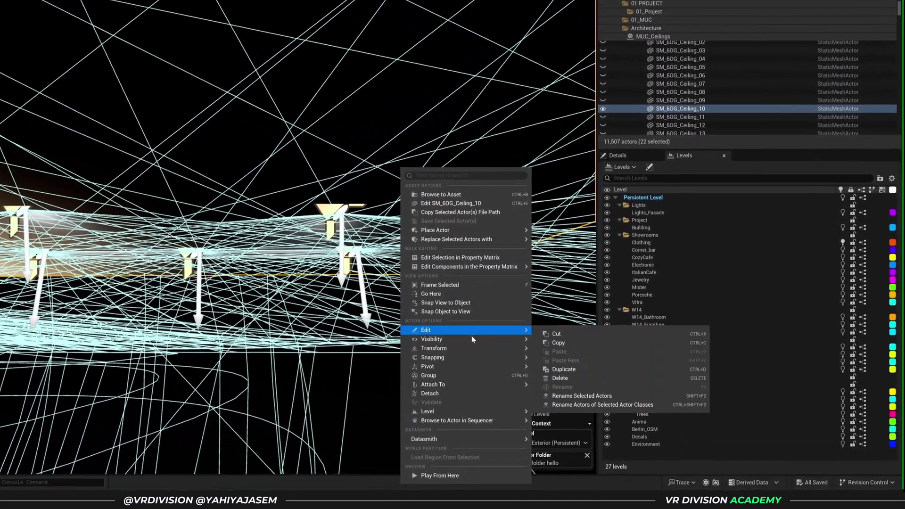
{"action": "mouse_move", "coordinate": [562, 365]}
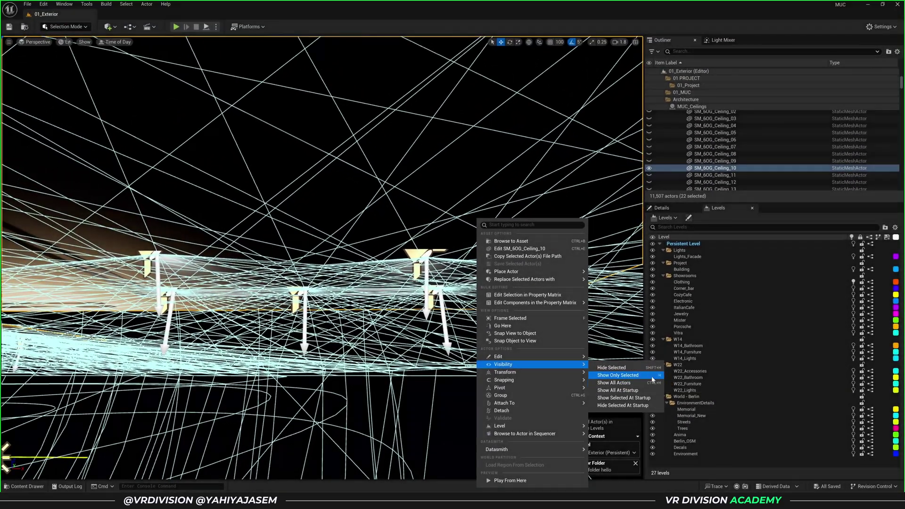
{"action": "left_click", "coordinate": [44, 5]}
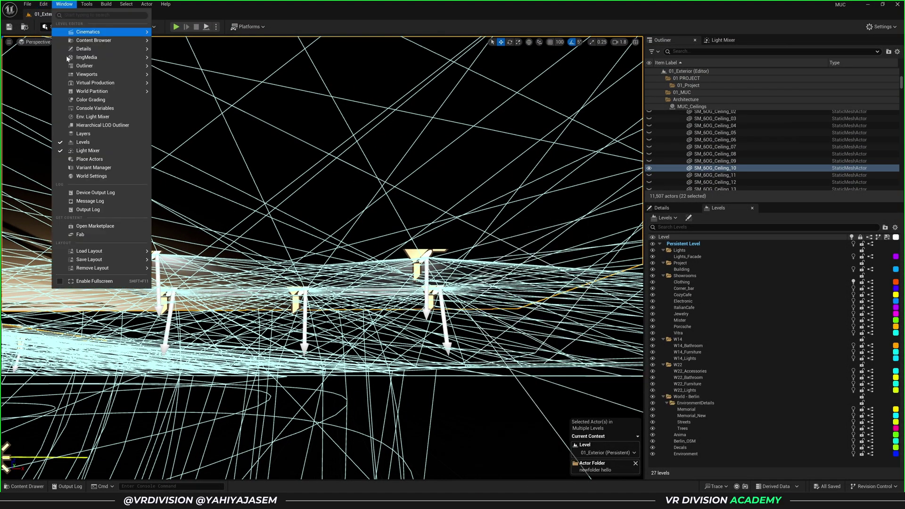
{"action": "left_click", "coordinate": [69, 109]}
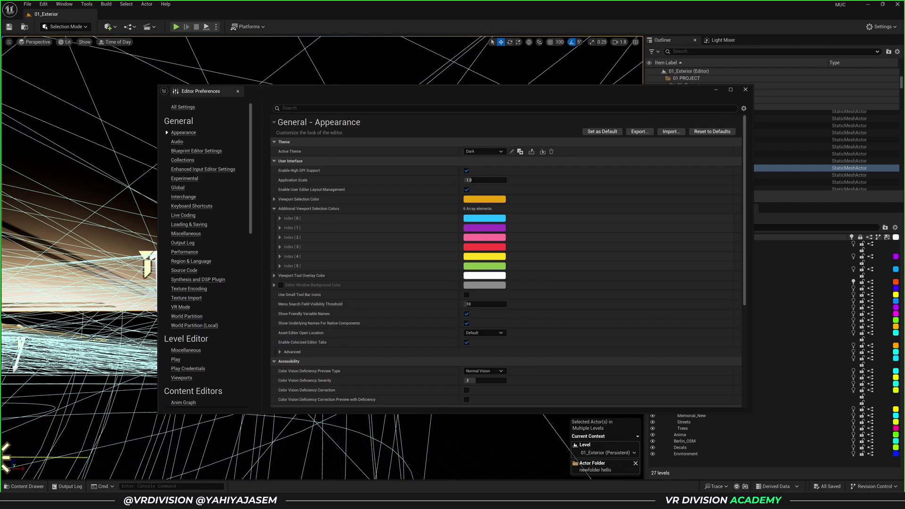
{"action": "type", "text": "era"}
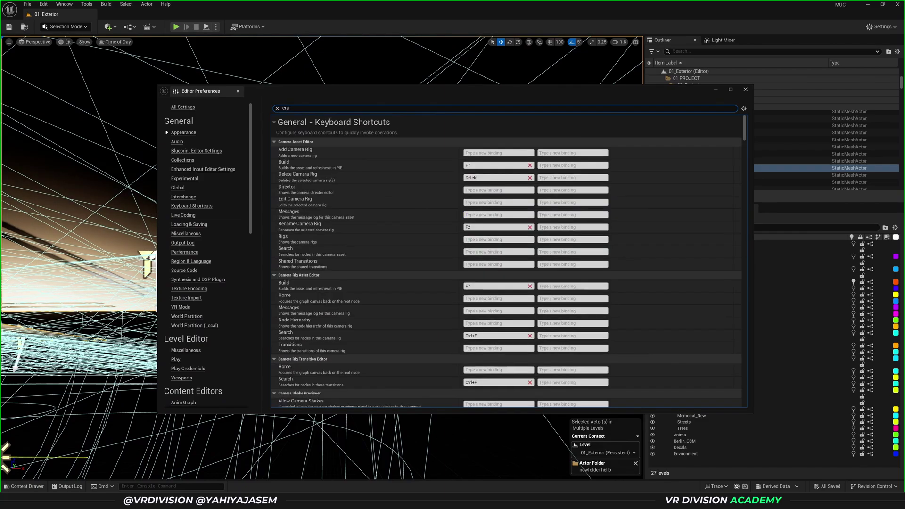
{"action": "key", "text": "ctrl+a"}
{"action": "type", "text": "hid"}
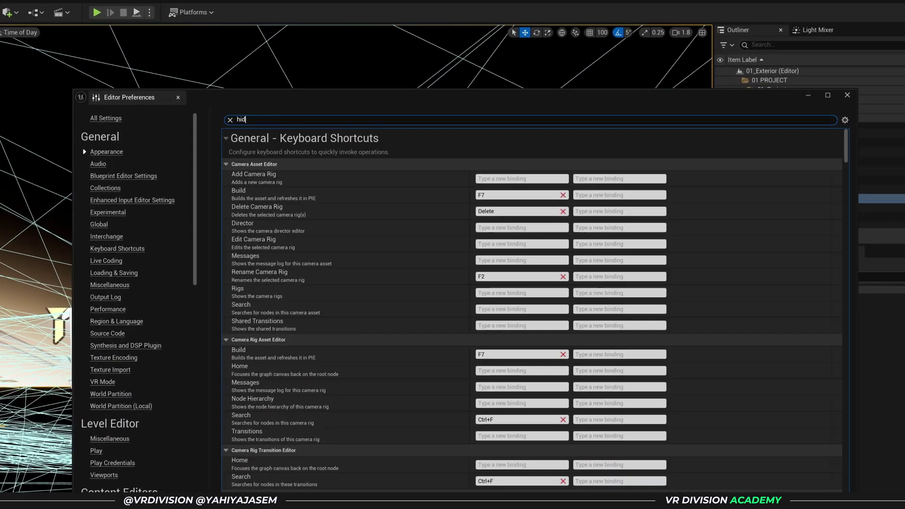
{"action": "type", "text": "e"}
{"action": "scroll", "coordinate": [280, 273], "scroll_direction": "down", "scroll_amount": 10}
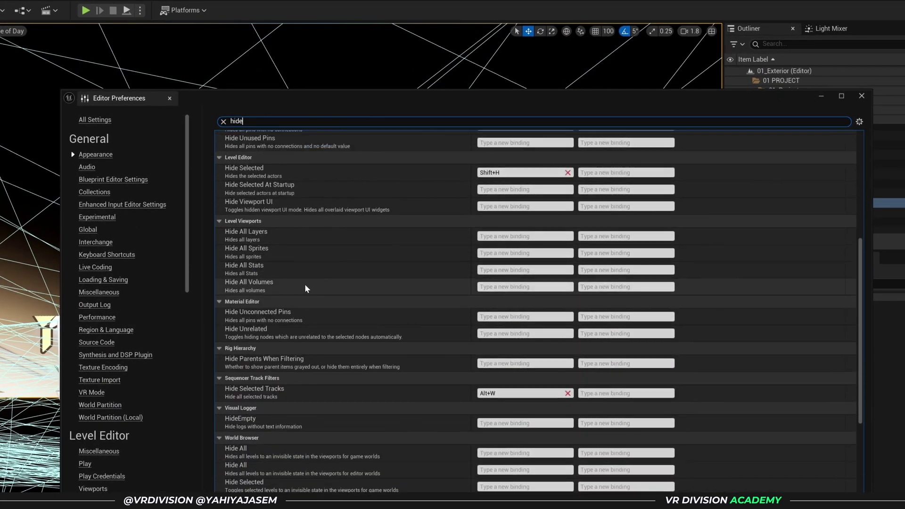
{"action": "scroll", "coordinate": [304, 289], "scroll_direction": "up", "scroll_amount": 10}
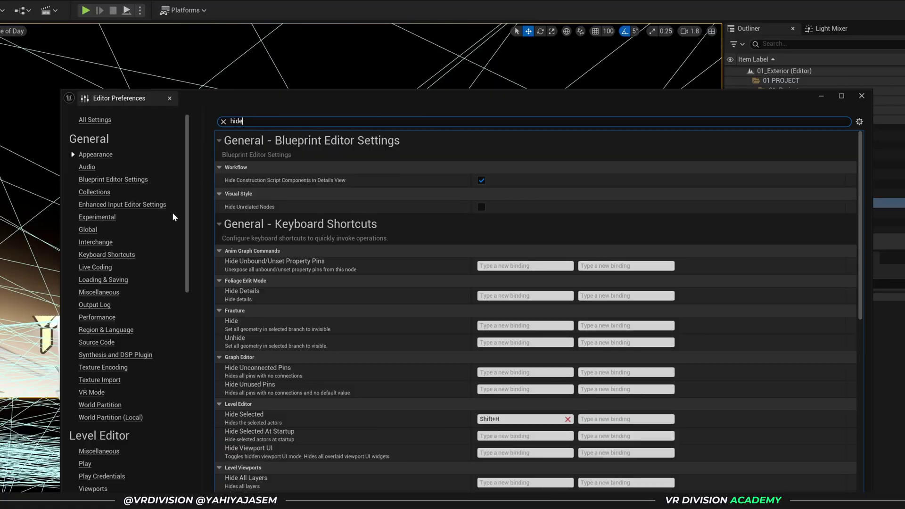
{"action": "left_click", "coordinate": [93, 255]}
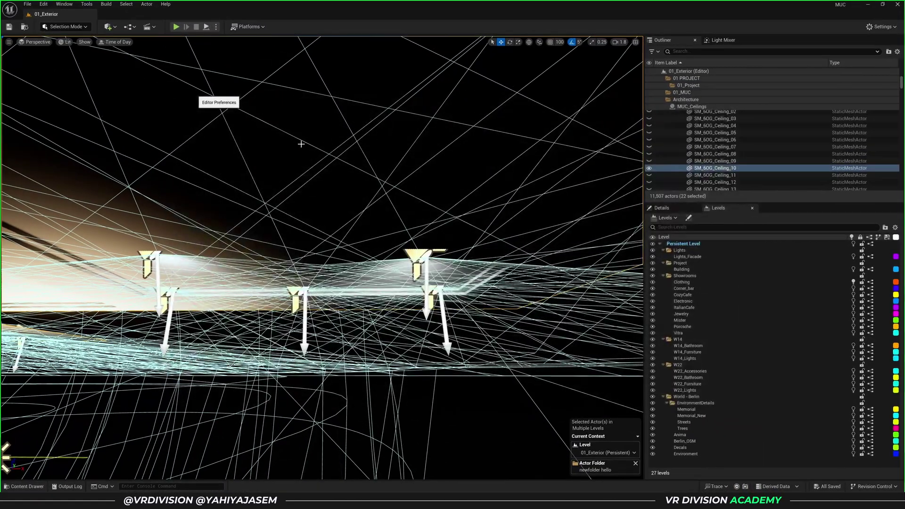
Step: Select the isolated ceiling on its own and enlarge the Outliner list
{"action": "key", "text": "f"}
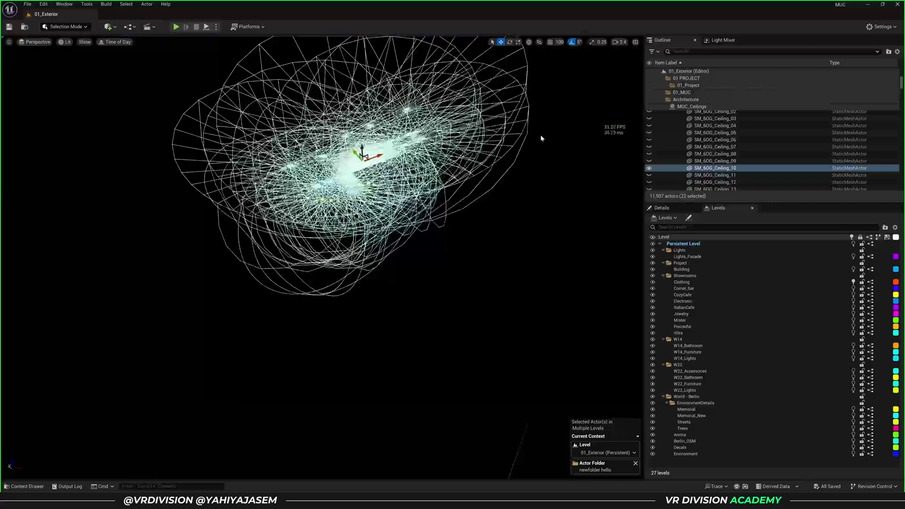
{"action": "left_click", "coordinate": [410, 113]}
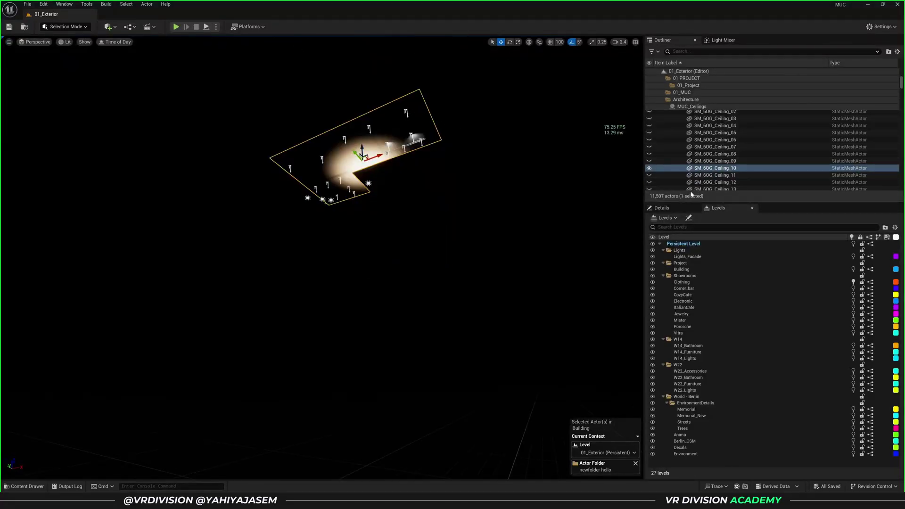
{"action": "left_click_drag", "start_coordinate": [678, 202], "coordinate": [679, 400]}
{"action": "scroll", "coordinate": [673, 299], "scroll_direction": "up", "scroll_amount": 6}
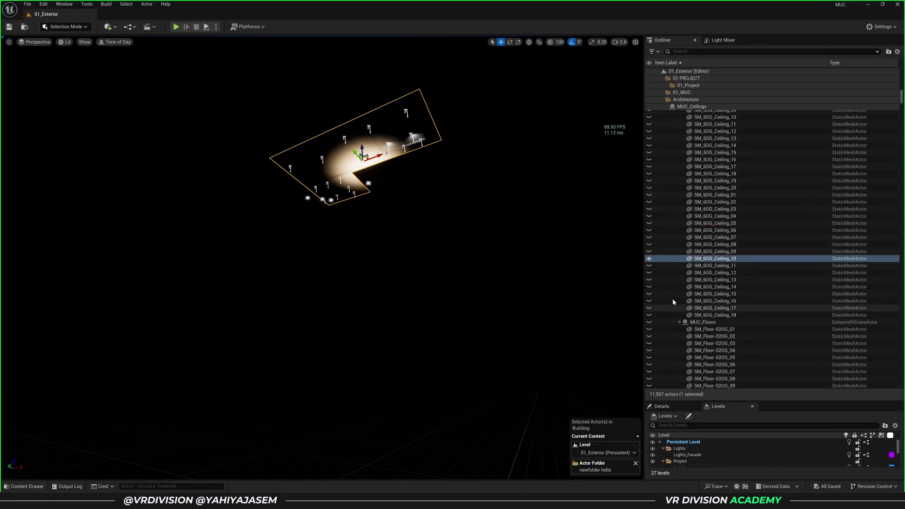
Step: Select one isolated spotlight and all others of its class, and show them in the back view
{"action": "left_click", "coordinate": [408, 112]}
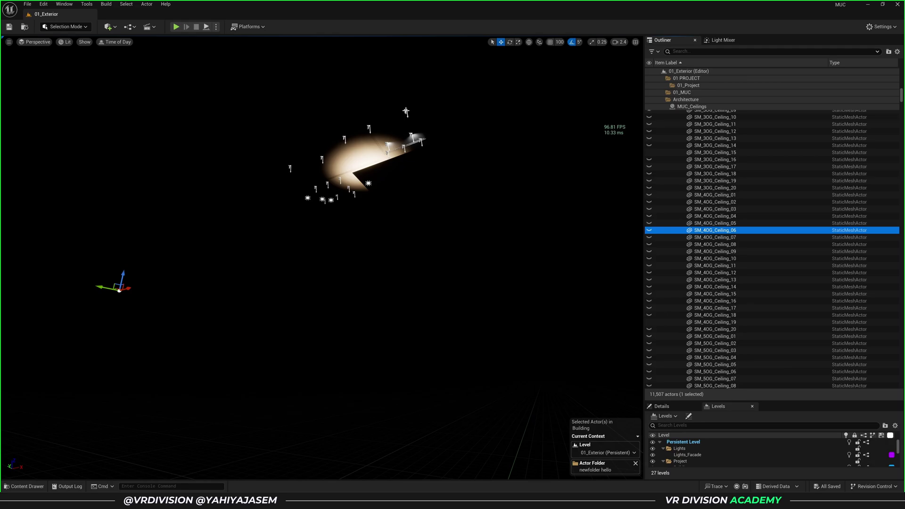
{"action": "key", "text": "ctrl+shift+a"}
{"action": "key", "text": "alt+shift+h"}
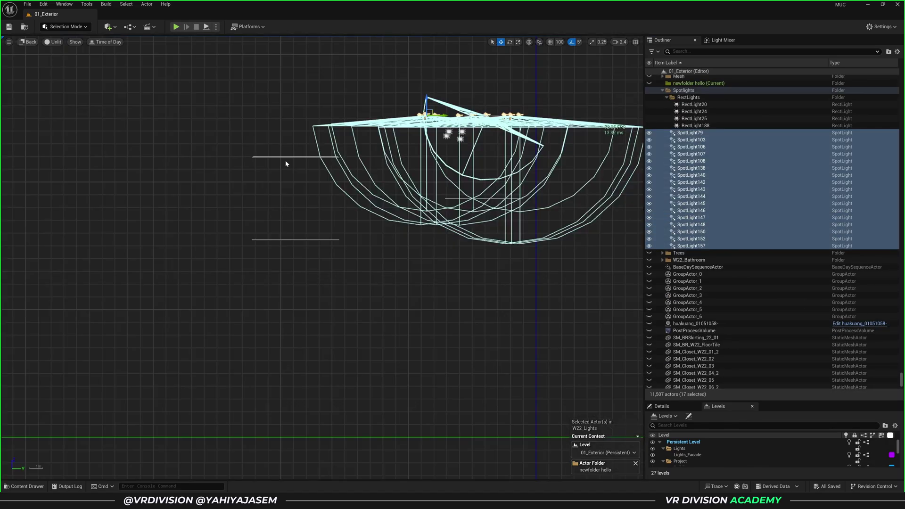
{"action": "scroll", "coordinate": [438, 176], "scroll_direction": "up", "scroll_amount": 3}
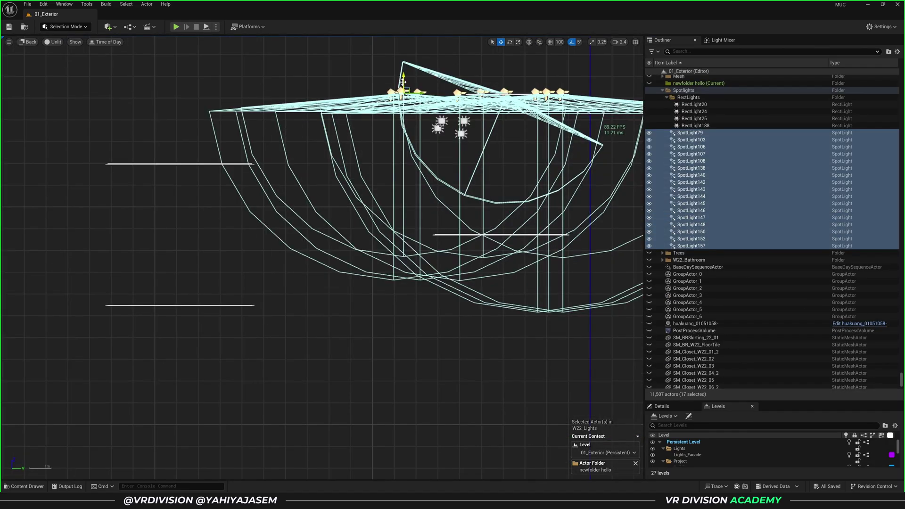
Step: Try to duplicate the selected spotlights downward by one floor
{"action": "left_click_drag", "start_coordinate": [403, 81], "coordinate": [403, 144], "text": "alt"}
{"action": "scroll", "coordinate": [509, 86], "scroll_direction": "up", "scroll_amount": 3}
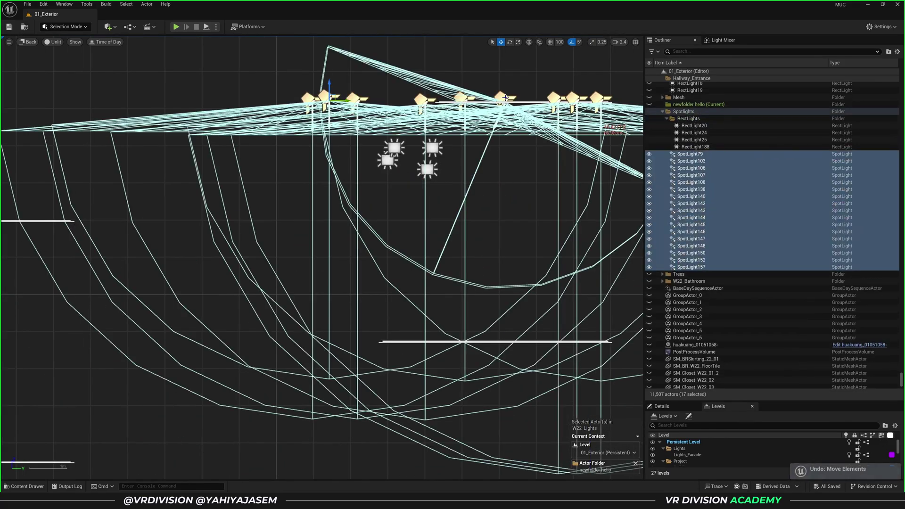
{"action": "scroll", "coordinate": [465, 95], "scroll_direction": "up", "scroll_amount": 2}
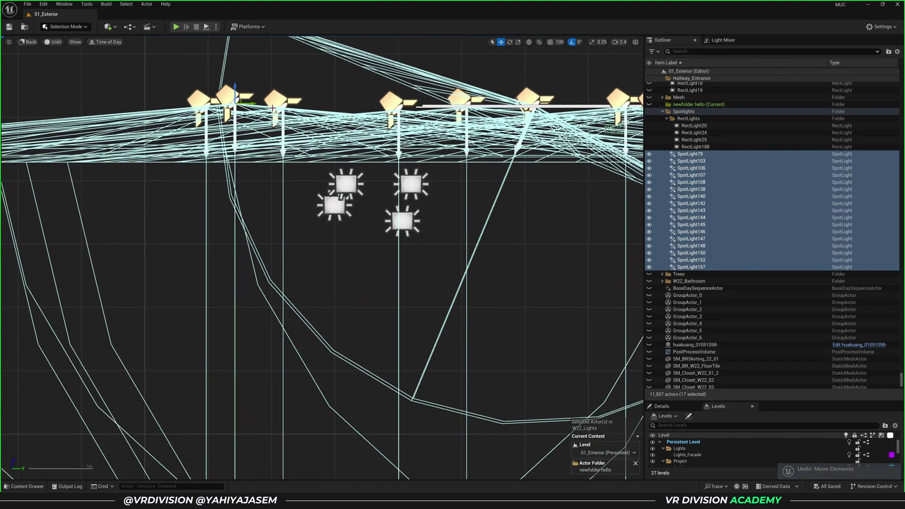
Step: Duplicate the 17 selected spotlights straight downward three times for the floors below and return to the perspective view
{"action": "scroll", "coordinate": [343, 100], "scroll_direction": "down", "scroll_amount": 5}
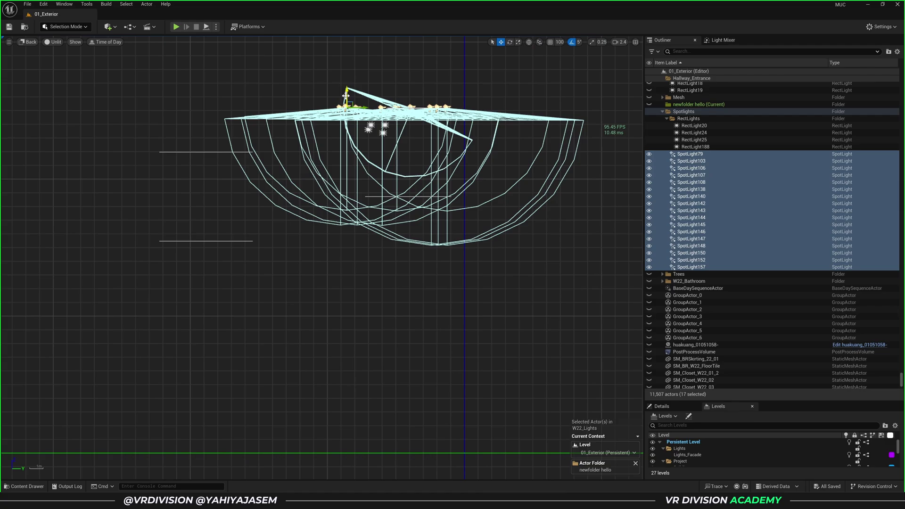
{"action": "left_click_drag", "start_coordinate": [346, 96], "coordinate": [347, 224], "text": "alt"}
{"action": "key", "text": "alt+g"}
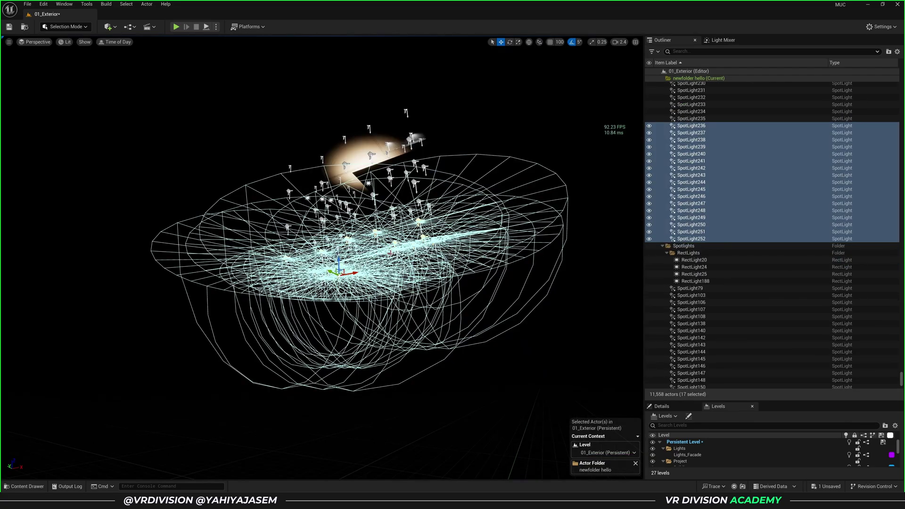
Step: Clear the selection, unhide all actors, and inspect the building's lit facade
{"action": "key", "text": "Escape"}
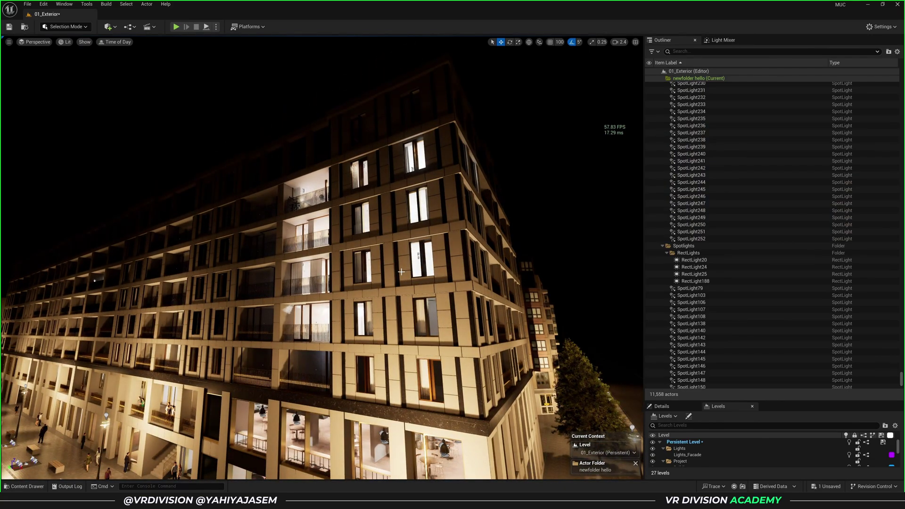
{"action": "right_click_drag", "start_coordinate": [402, 274], "coordinate": [212, 328]}
{"action": "right_click_drag", "start_coordinate": [369, 272], "coordinate": [403, 273]}
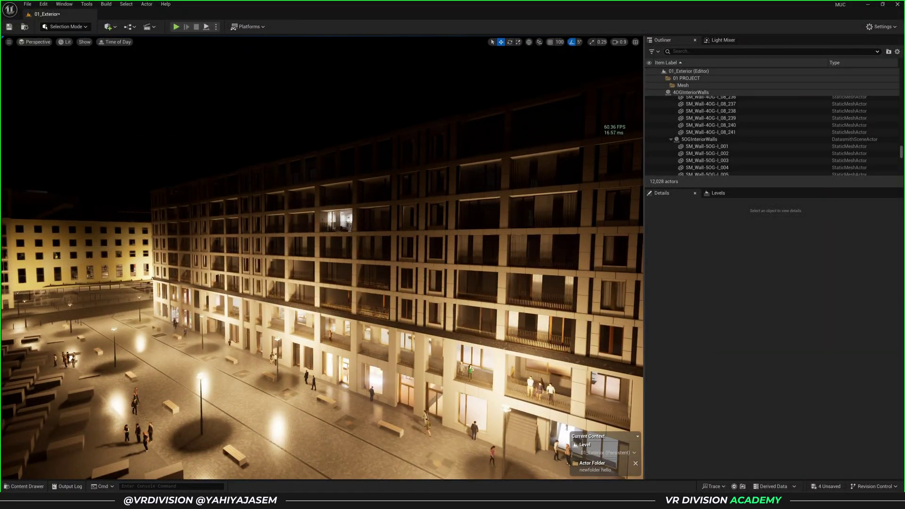
Step: Import the Lights.udatasmith file through Datasmith into /Game/selectthelocation/ with its geometry, materials and textures, and lights
{"action": "mouse_move", "coordinate": [449, 294]}
{"action": "right_mouse_down"}
{"action": "mouse_move", "coordinate": [463, 302]}
{"action": "mouse_move", "coordinate": [449, 295]}
{"action": "right_mouse_up"}
{"action": "scroll", "coordinate": [449, 295], "scroll_direction": "up", "scroll_amount": 3}
{"action": "key", "text": "alt+Tab"}
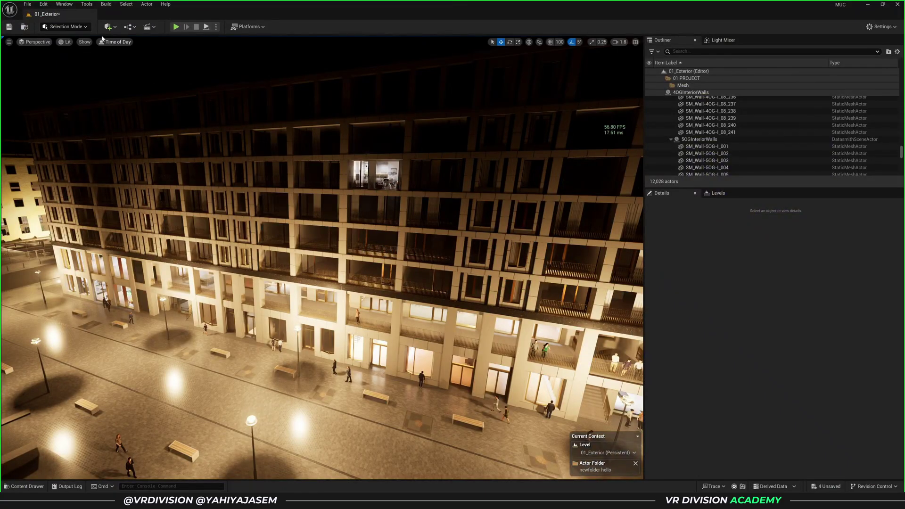
{"action": "left_click", "coordinate": [108, 27]}
{"action": "mouse_move", "coordinate": [155, 87]}
{"action": "left_click", "coordinate": [205, 95]}
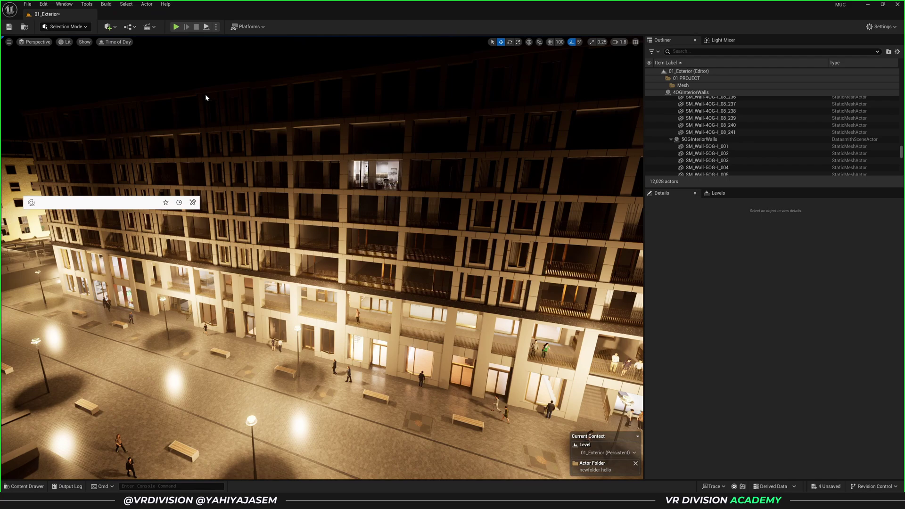
{"action": "left_click", "coordinate": [314, 291]}
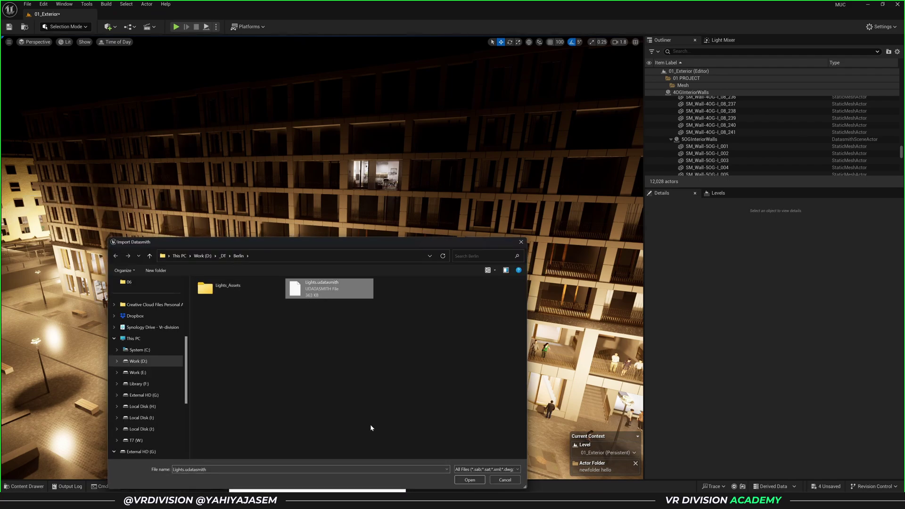
{"action": "left_click", "coordinate": [472, 481]}
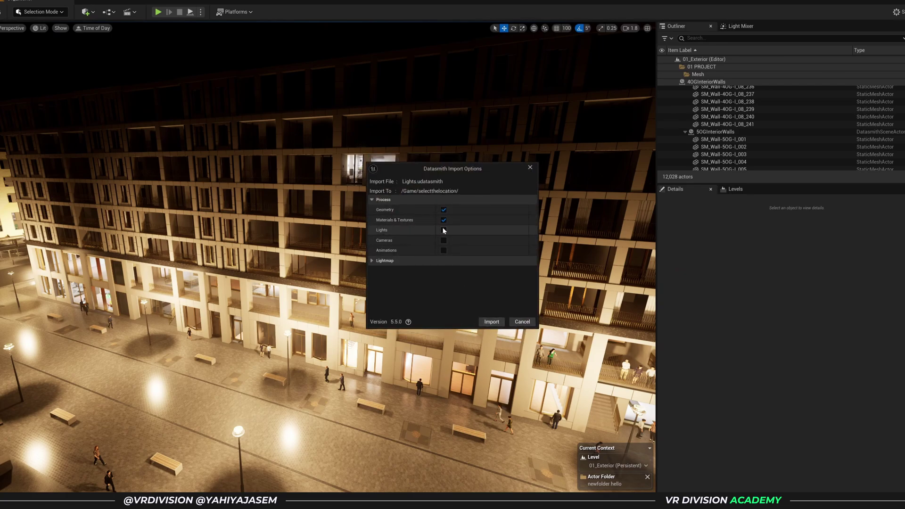
{"action": "left_click", "coordinate": [492, 321]}
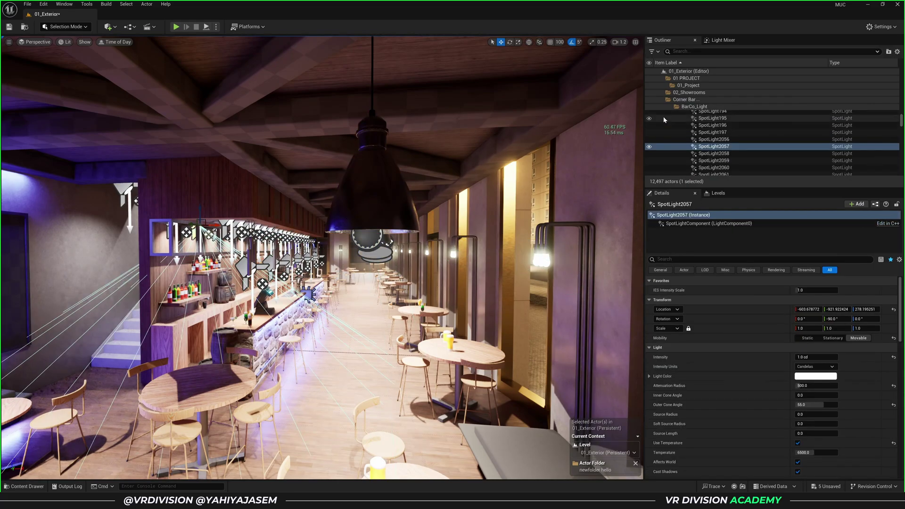
Step: Hide the Corner Bar's BarCo_Light folder and the CB_IndustrialLamps folder that contains the hanging lamp
{"action": "left_click", "coordinate": [667, 107]}
{"action": "left_click", "coordinate": [649, 146]}
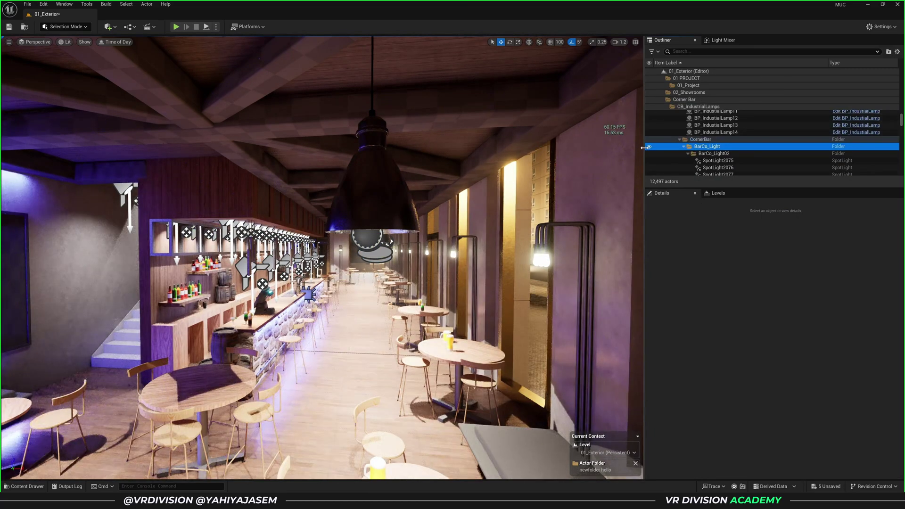
{"action": "left_click", "coordinate": [373, 198]}
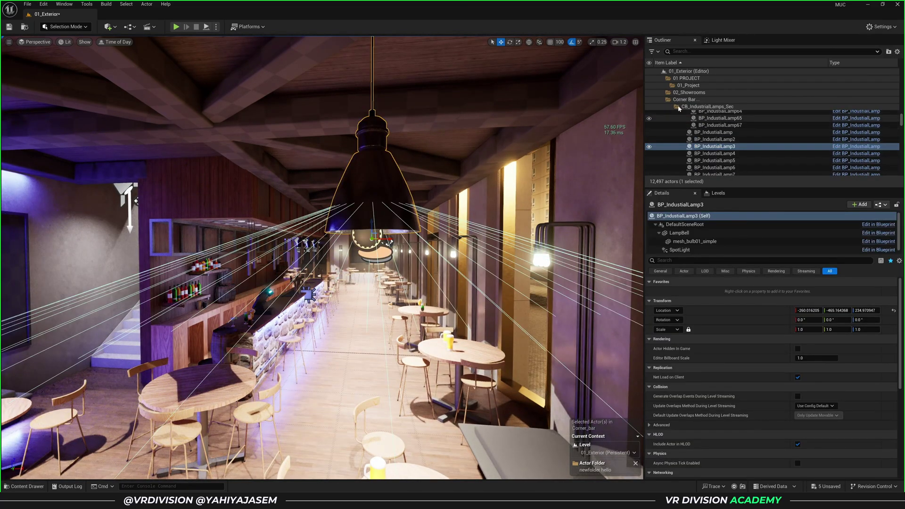
{"action": "left_click", "coordinate": [680, 107]}
{"action": "left_click", "coordinate": [649, 147]}
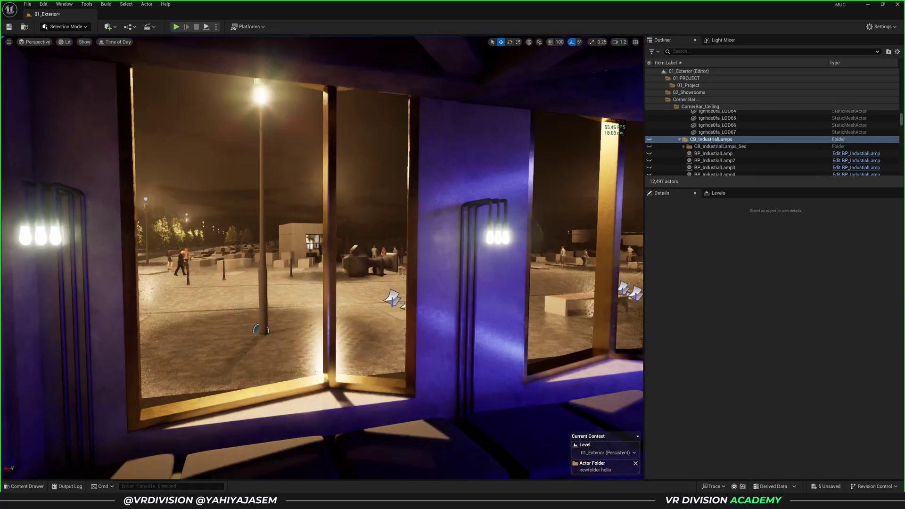
Step: Make the imported Lights scene actor in newfolder hello visible while viewing the building's facade
{"action": "key", "text": "w"}
{"action": "right_click_drag", "start_coordinate": [322, 257], "coordinate": [288, 189]}
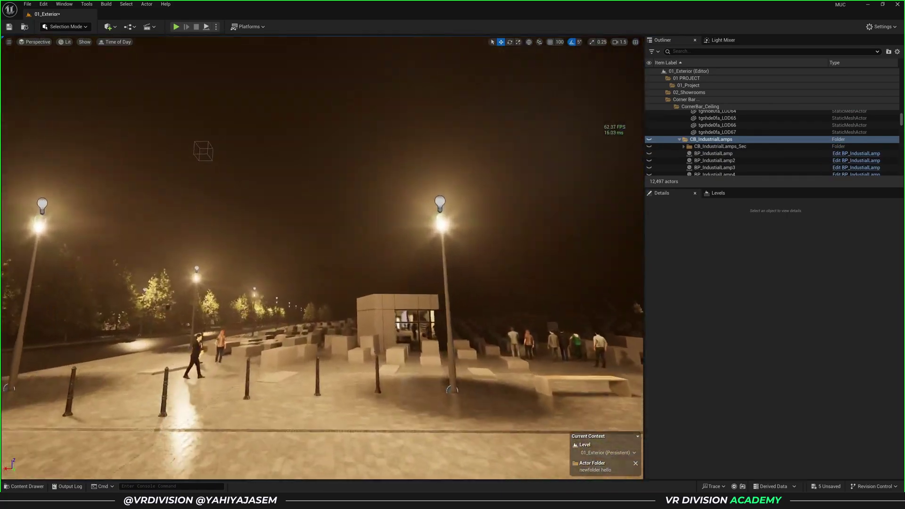
{"action": "mouse_move", "coordinate": [330, 235]}
{"action": "right_mouse_down"}
{"action": "mouse_move", "coordinate": [283, 236]}
{"action": "mouse_move", "coordinate": [330, 236]}
{"action": "right_mouse_up"}
{"action": "scroll", "coordinate": [330, 236], "scroll_direction": "up", "scroll_amount": 2}
{"action": "key", "text": "s"}
{"action": "scroll", "coordinate": [325, 236], "scroll_direction": "up", "scroll_amount": 1}
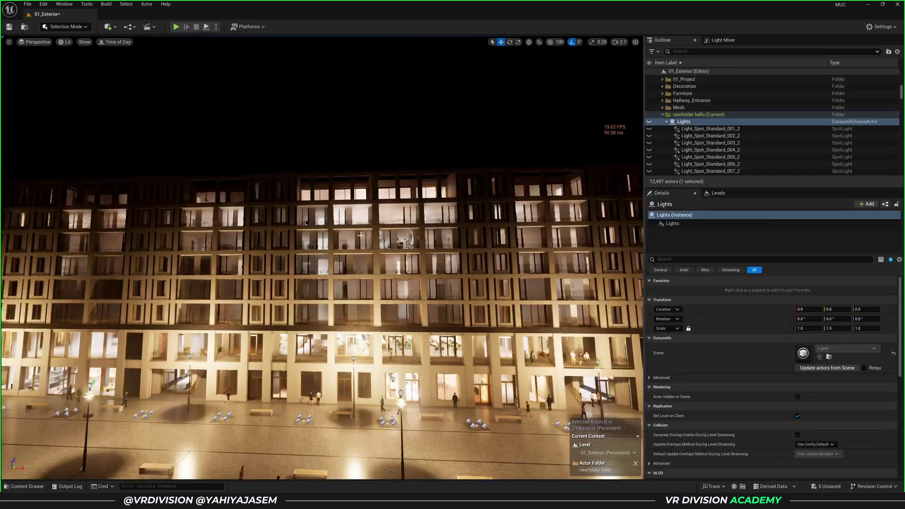
{"action": "right_click_drag", "start_coordinate": [330, 235], "coordinate": [299, 236]}
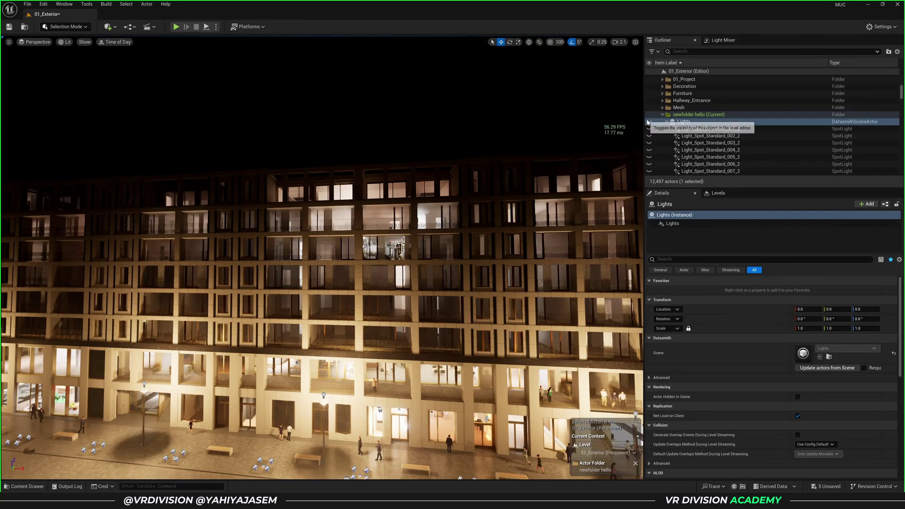
{"action": "left_click", "coordinate": [649, 122]}
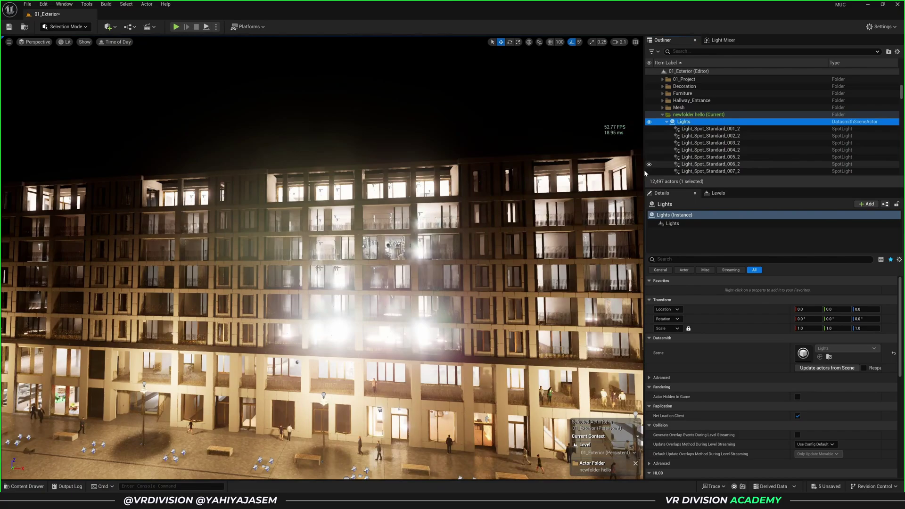
Step: Select the Lights actor with all its descendants, and reselect only the Lights parent
{"action": "key", "text": "s"}
{"action": "right_click_drag", "start_coordinate": [631, 174], "coordinate": [632, 174]}
{"action": "left_click", "coordinate": [693, 124]}
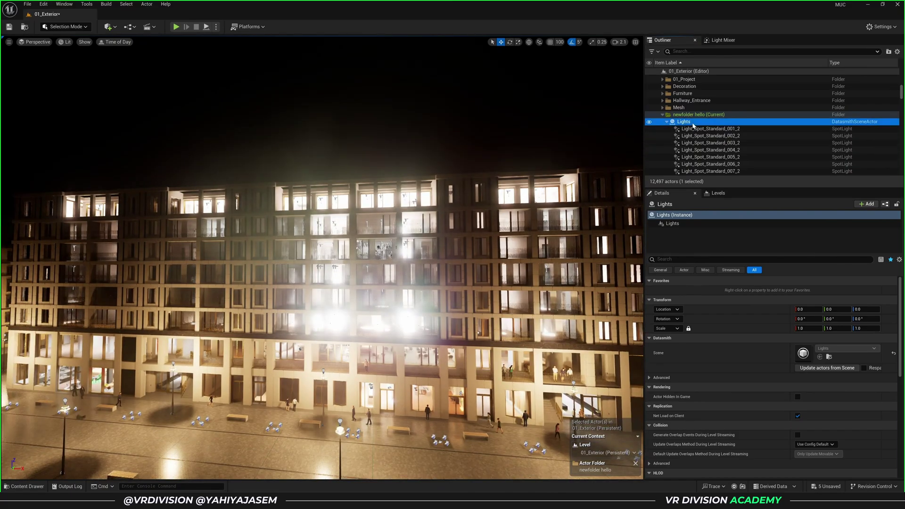
{"action": "key", "text": "ctrl+shift+d"}
{"action": "right_click_drag", "start_coordinate": [491, 189], "coordinate": [478, 197]}
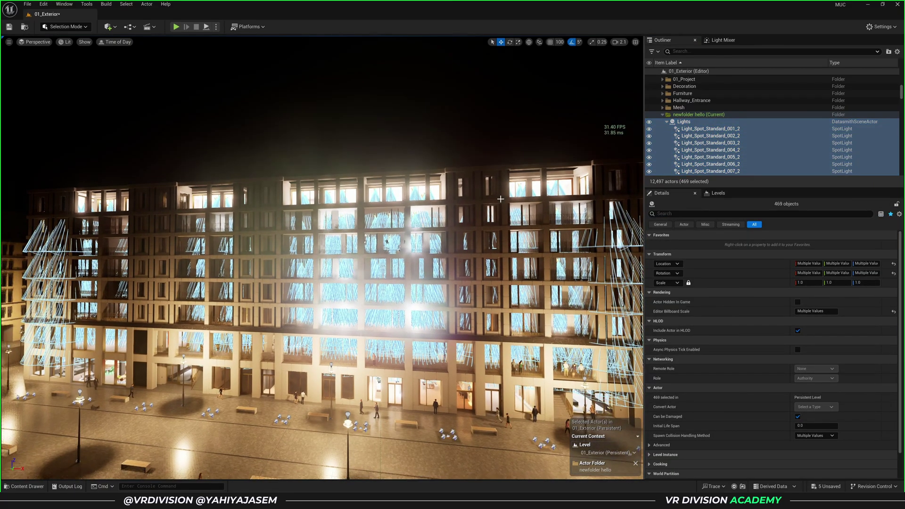
{"action": "left_click", "coordinate": [690, 136]}
{"action": "left_click", "coordinate": [689, 122]}
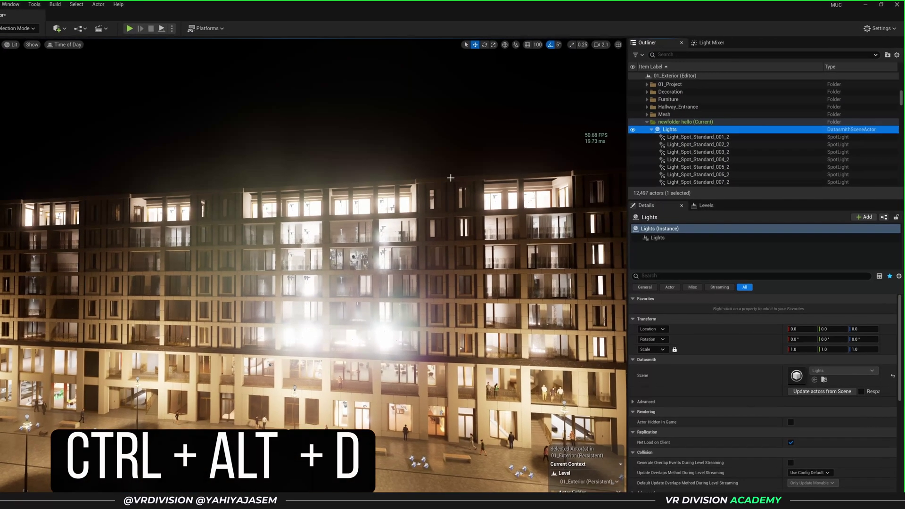
Step: Select the immediate children of the Lights actor and the immediate children of the newfolder hello folder
{"action": "key", "text": "ctrl+alt+d"}
{"action": "right_click", "coordinate": [679, 123]}
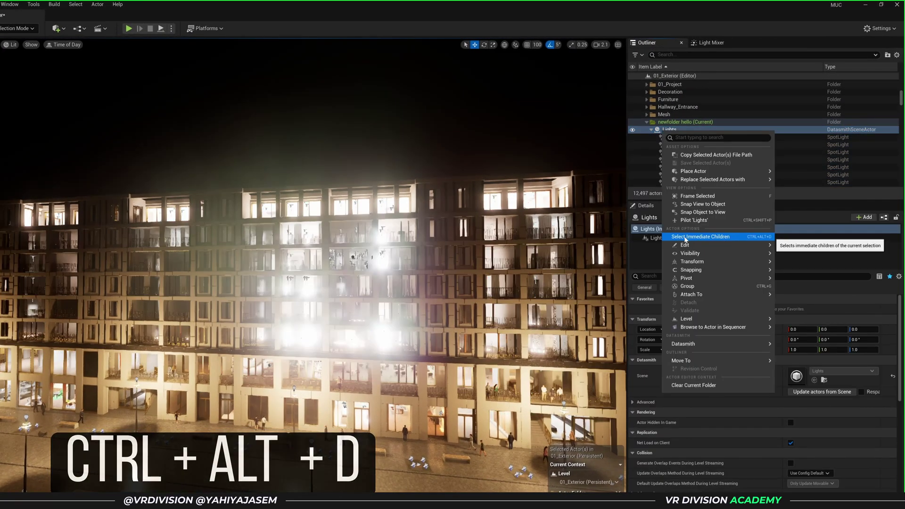
{"action": "left_click", "coordinate": [725, 237]}
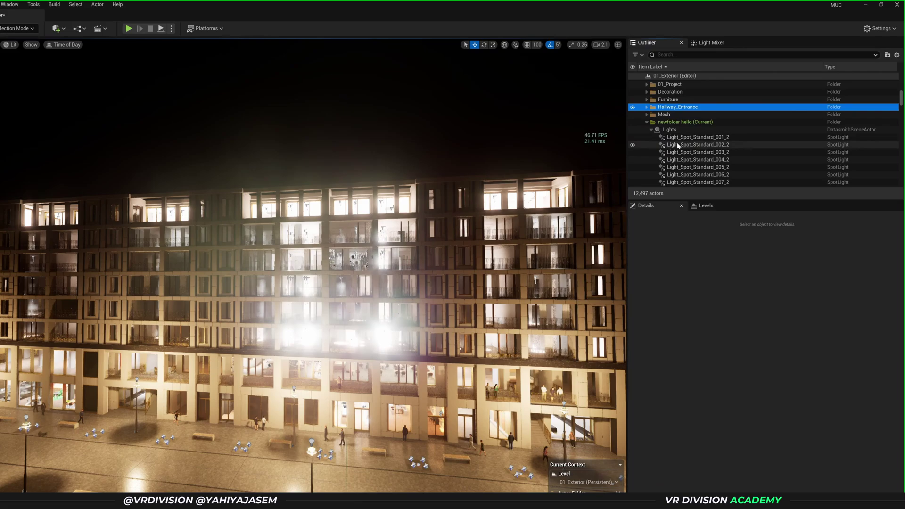
{"action": "right_click", "coordinate": [669, 123]}
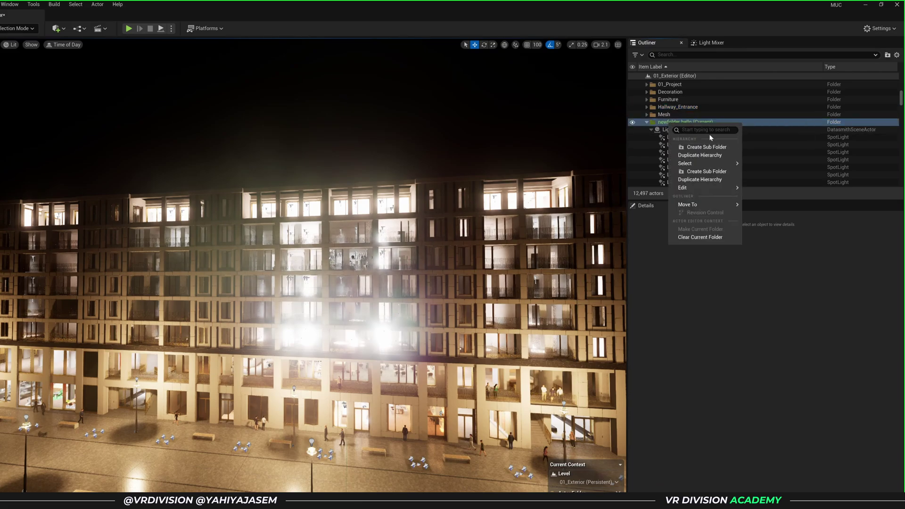
{"action": "mouse_move", "coordinate": [731, 163]}
{"action": "left_click", "coordinate": [766, 171]}
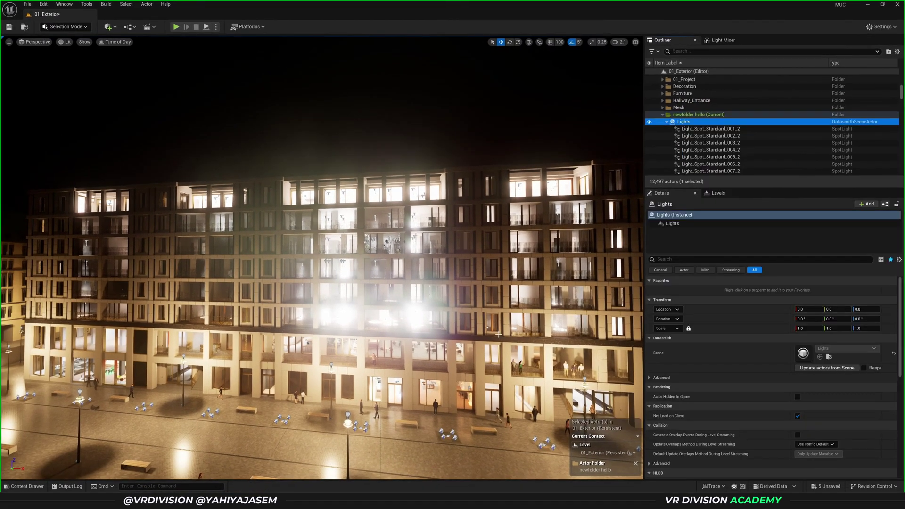
Step: Select all the imported spotlights without their parent actors, set their temperature to 2500, and clear the selection
{"action": "right_click_drag", "start_coordinate": [322, 257], "coordinate": [286, 245]}
{"action": "key", "text": "ctrl+alt+d"}
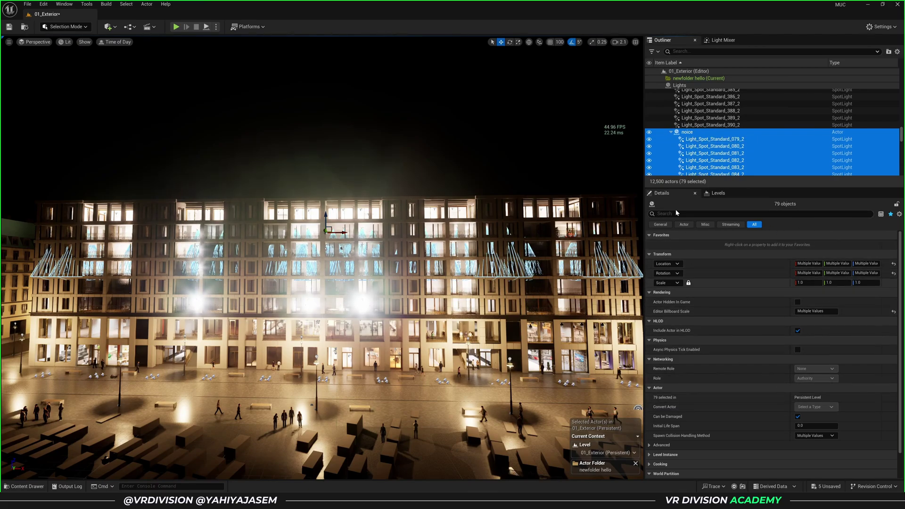
{"action": "left_click", "coordinate": [691, 132], "text": "ctrl"}
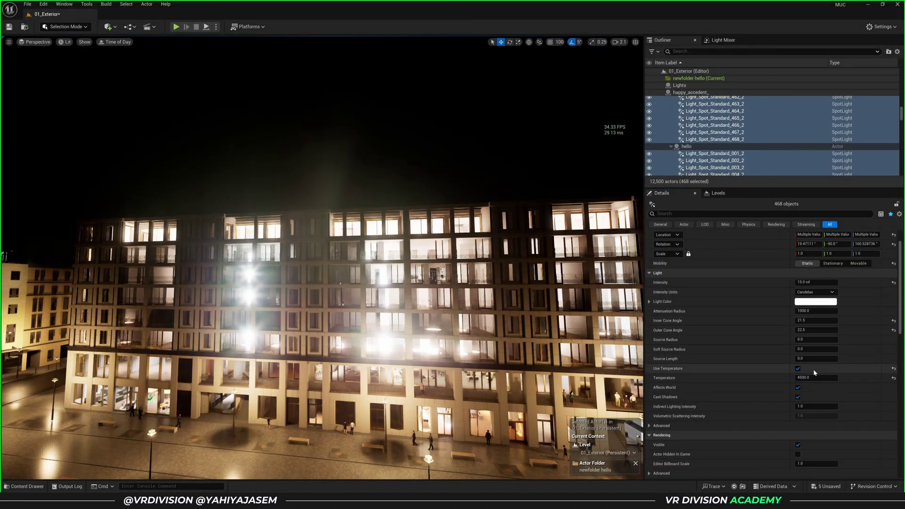
{"action": "key", "text": "Return"}
{"action": "type", "text": "2500"}
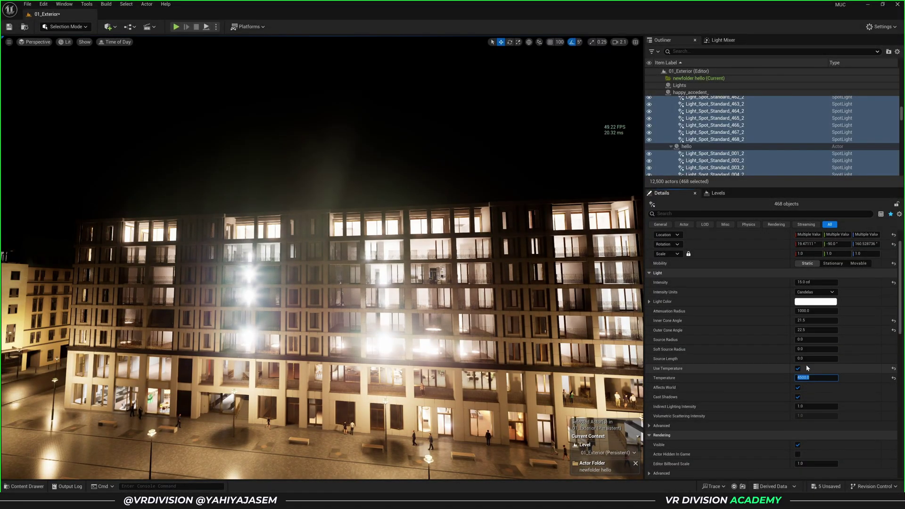
{"action": "key", "text": "Return"}
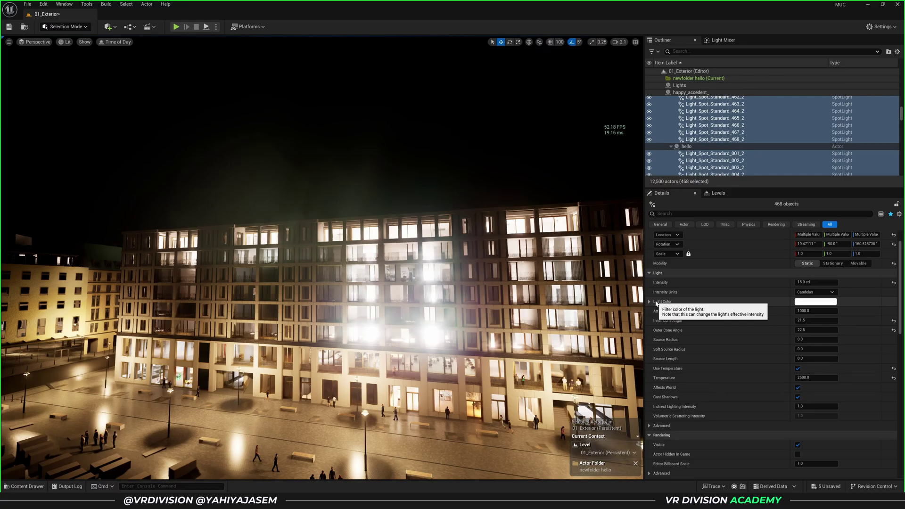
{"action": "key", "text": "Escape"}
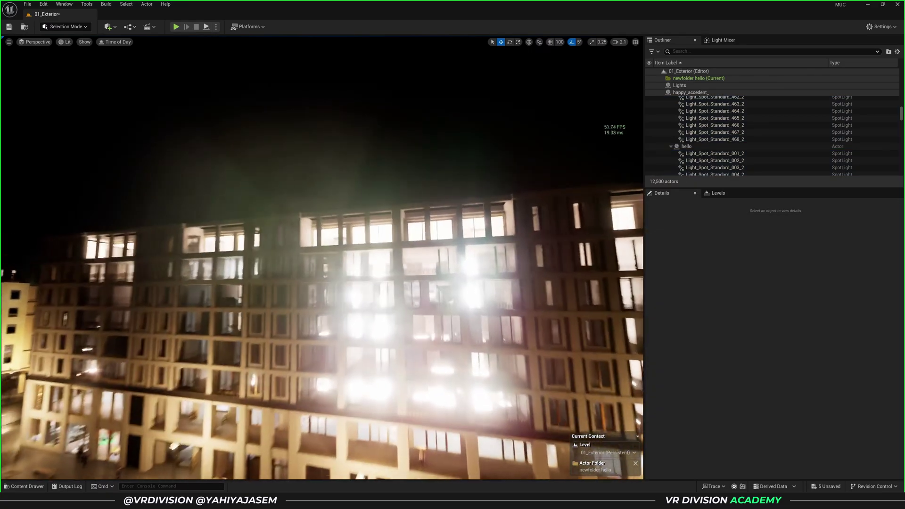
Step: Inspect a ceiling spotlight inside one of the brightly lit rooms and review the whole lit building from a distance
{"action": "key", "text": "w"}
{"action": "right_click_drag", "start_coordinate": [427, 309], "coordinate": [427, 310]}
{"action": "scroll", "coordinate": [426, 310], "scroll_direction": "up", "scroll_amount": 3}
{"action": "left_click", "coordinate": [427, 310]}
{"action": "key", "text": "w"}
{"action": "left_click", "coordinate": [183, 261]}
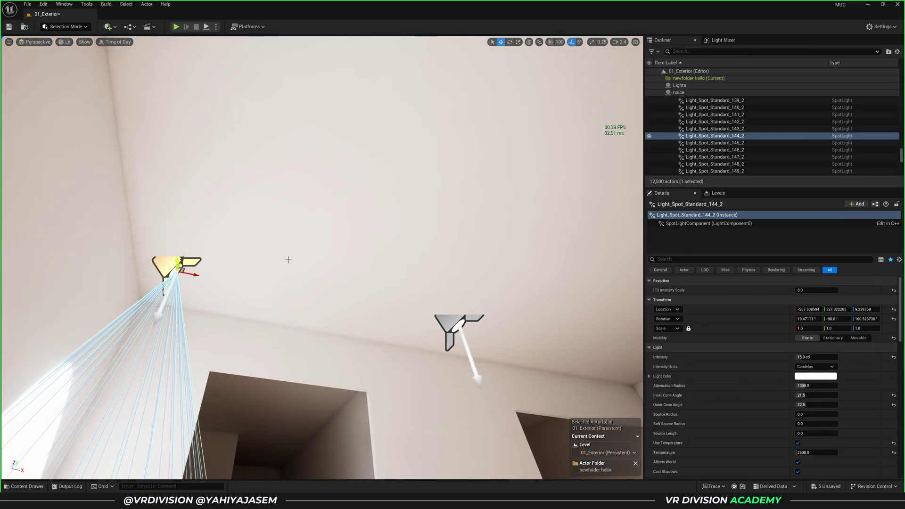
{"action": "left_click", "coordinate": [679, 85]}
{"action": "left_click", "coordinate": [672, 129]}
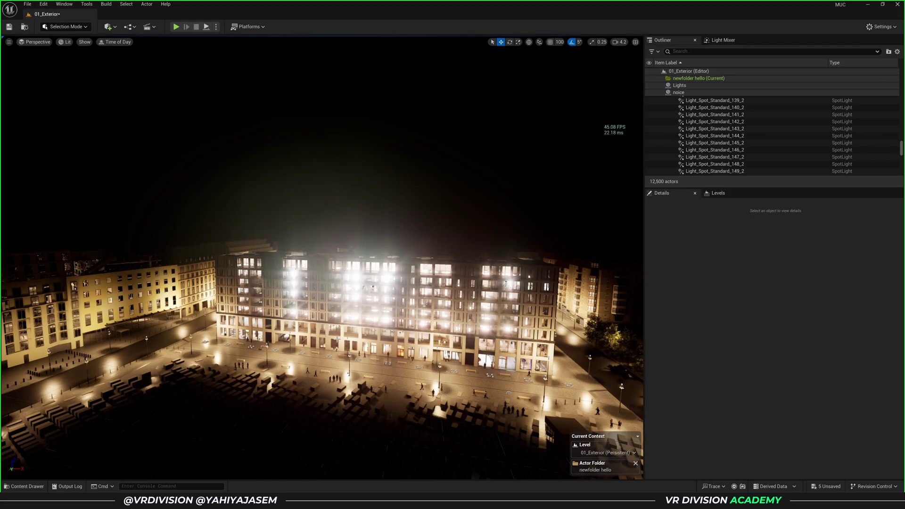
{"action": "right_click_drag", "start_coordinate": [395, 347], "coordinate": [461, 257]}
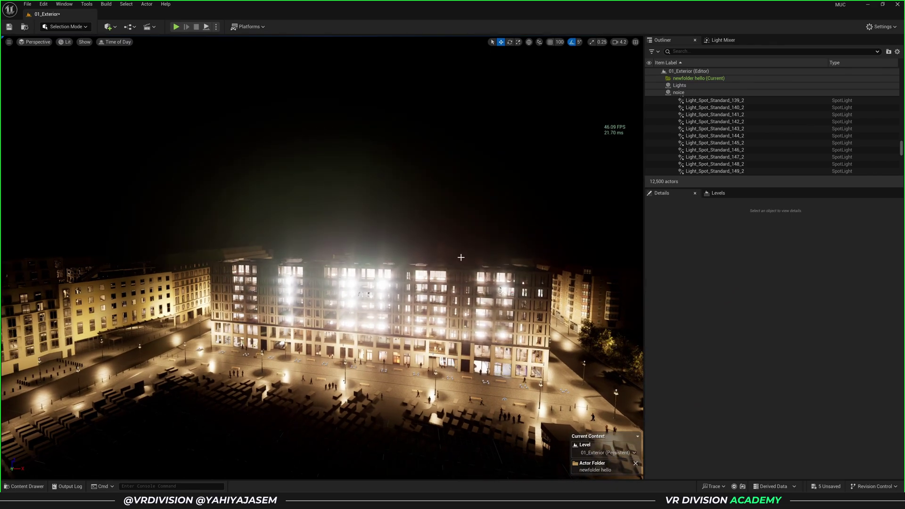